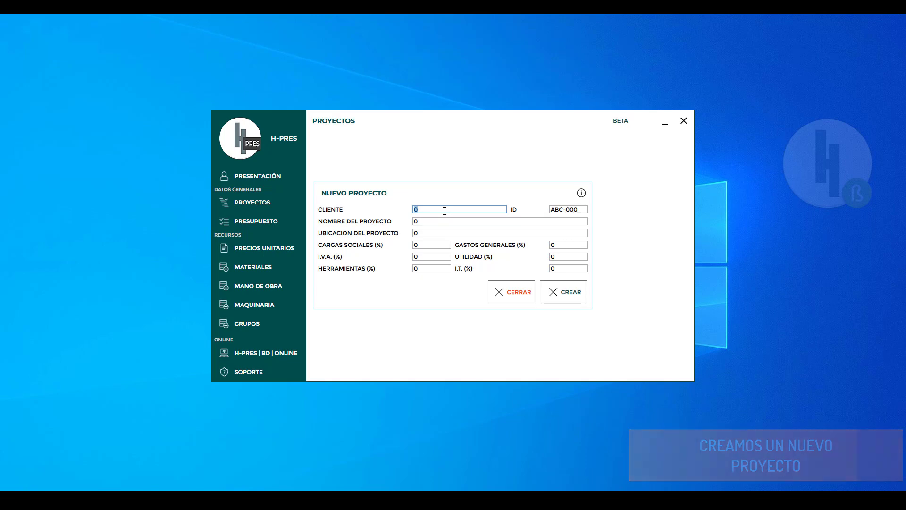
Step: Enter GAM as the new project's client and GAM-001 as its ID
text(GAM)
key(Tab)
key(shift+Right)
key(shift+Right)
key(shift+Right)
key(shift+Right)
key(shift+Right)
key(shift+Right)
key(shift+Right)
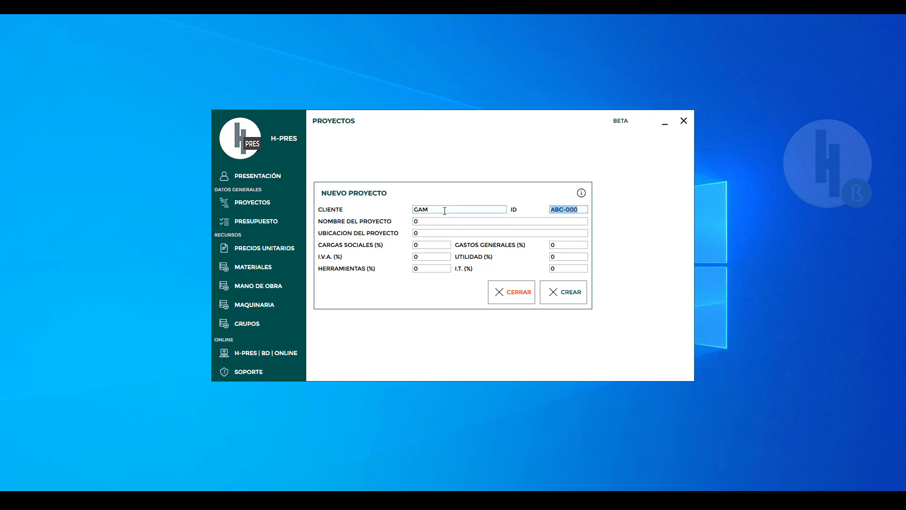
text(GAM-0)
key(Tab)
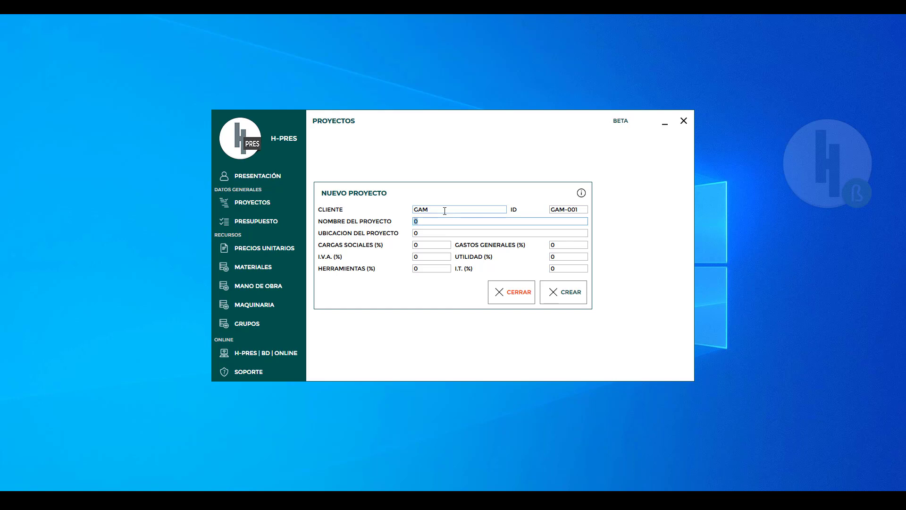
Step: Name the project CONST. TNGLADO ABC and set its location to LUGAR ABC
text(CONST. TNGLADO ABC)
key(Tab)
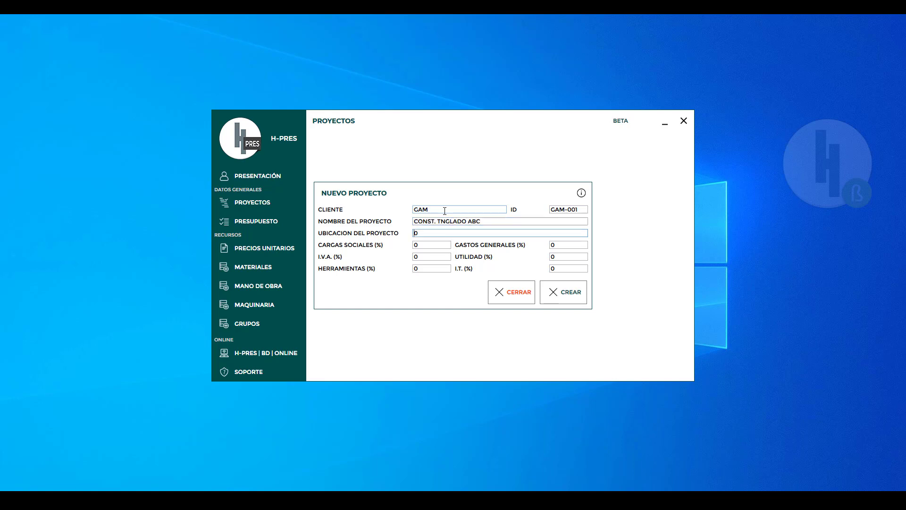
text(LUGAR A)
text(VC)
key(BackSpace)
key(BackSpace)
text(BC)
Step: Create the project, leaving all its percentage values at 0, and dismiss the notice about establishing a project
key(Tab)
key(Tab)
key(Tab)
key(Tab)
key(Tab)
key(Tab)
key(Tab)
key(Tab)
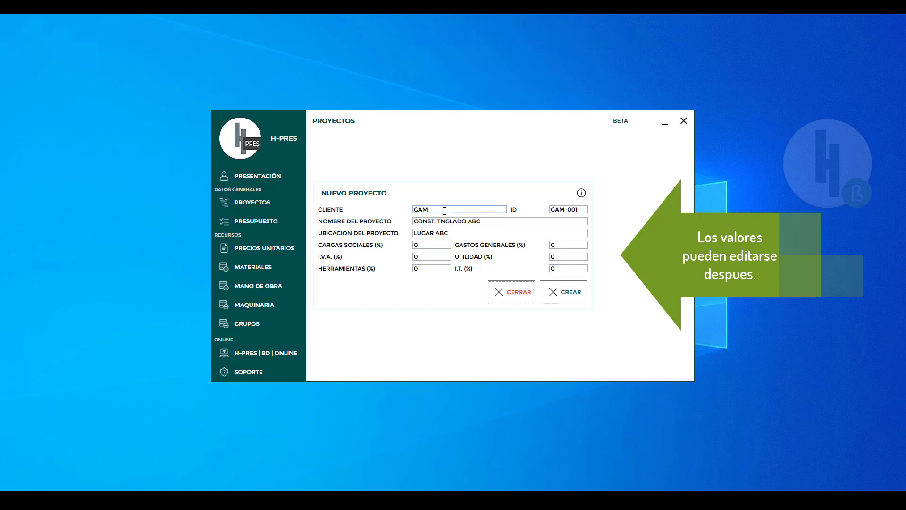
key(Return)
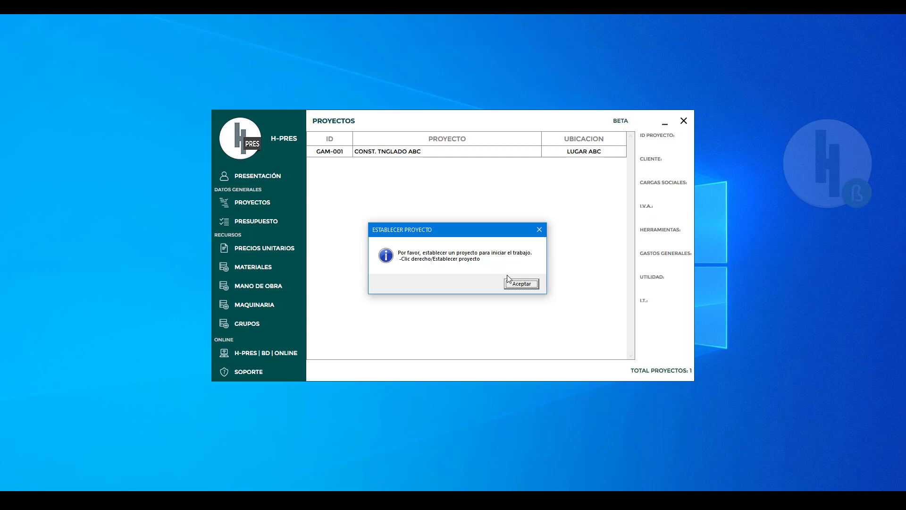
click(524, 286)
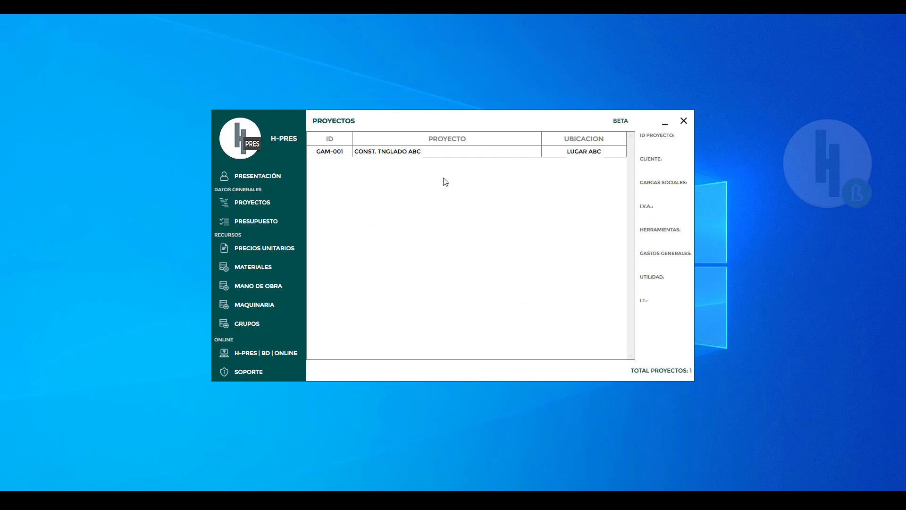
Step: Correct the name of project GAM-001 to CONST. TINGLADO ABC and save the edit
right_click(395, 153)
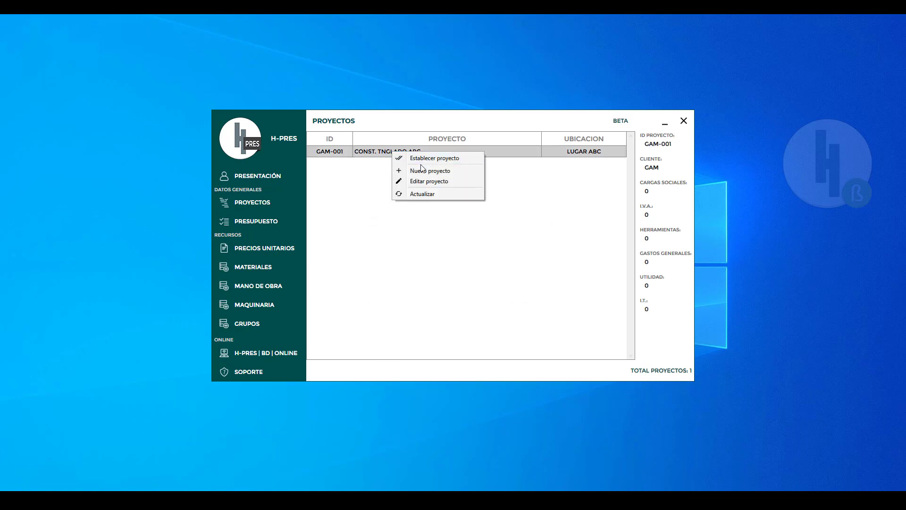
click(427, 182)
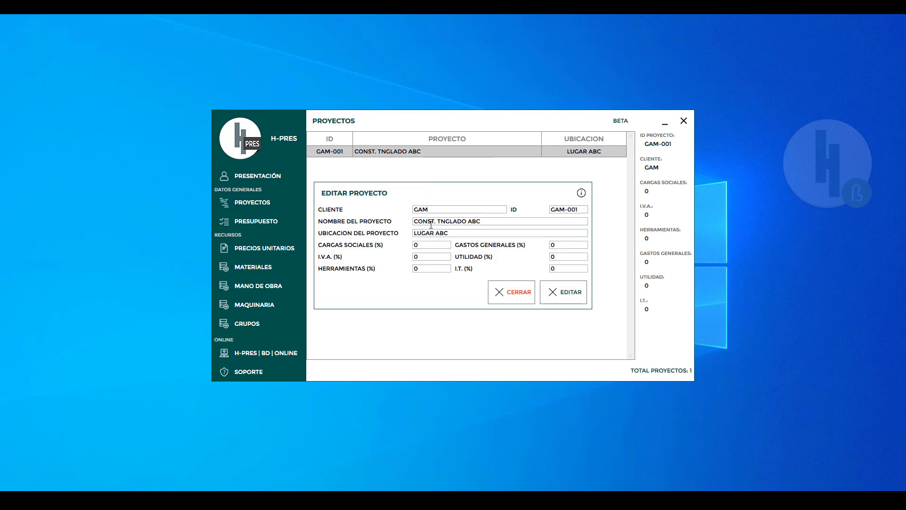
click(442, 222)
text(I)
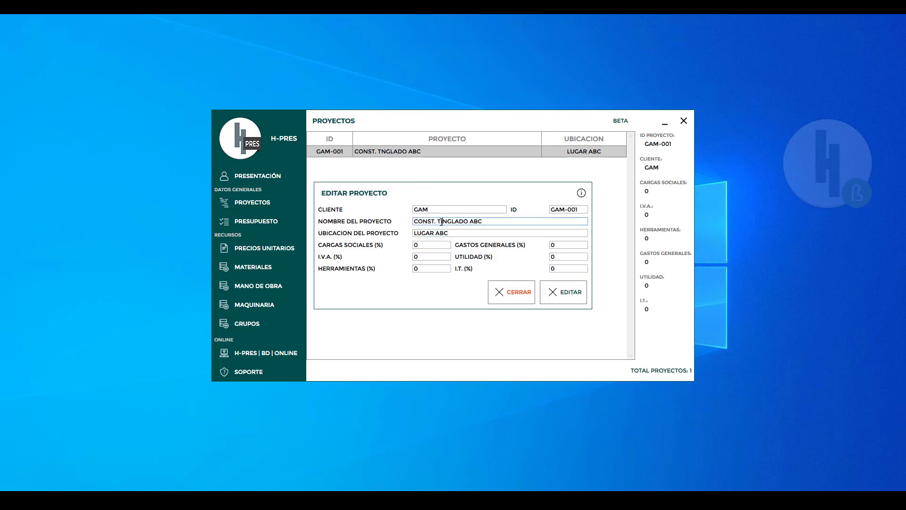
click(573, 295)
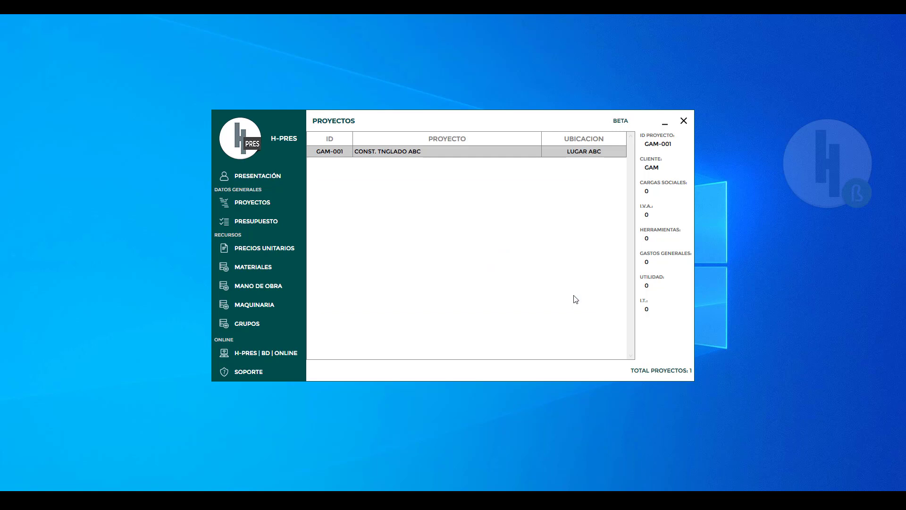
click(522, 286)
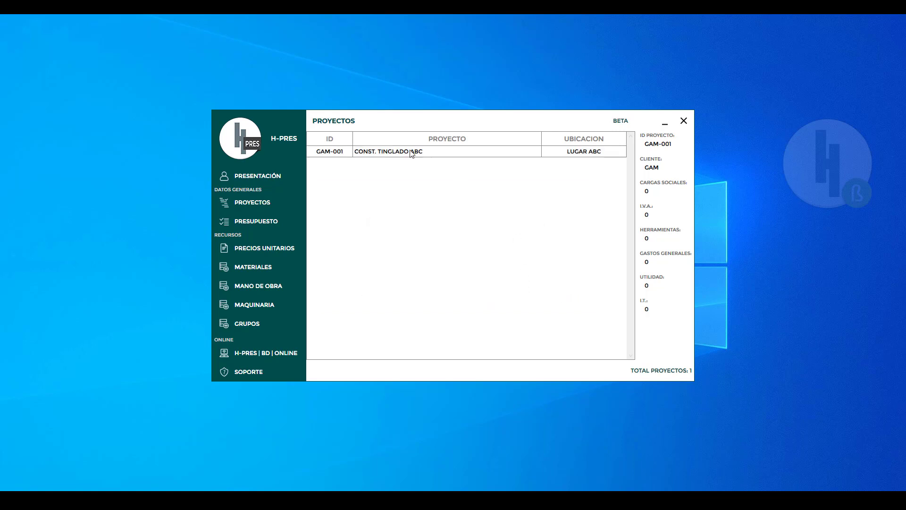
Step: Establish CONST. TINGLADO ABC as the current project
click(569, 152)
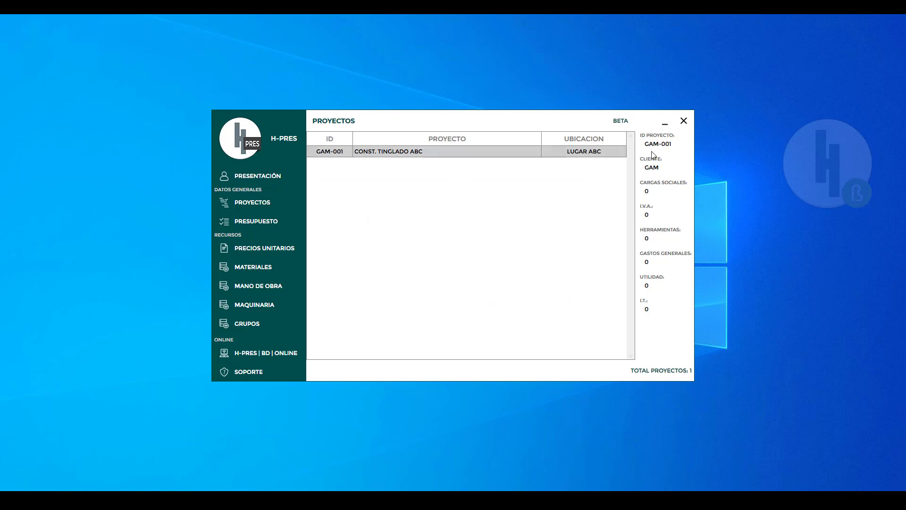
right_click(441, 151)
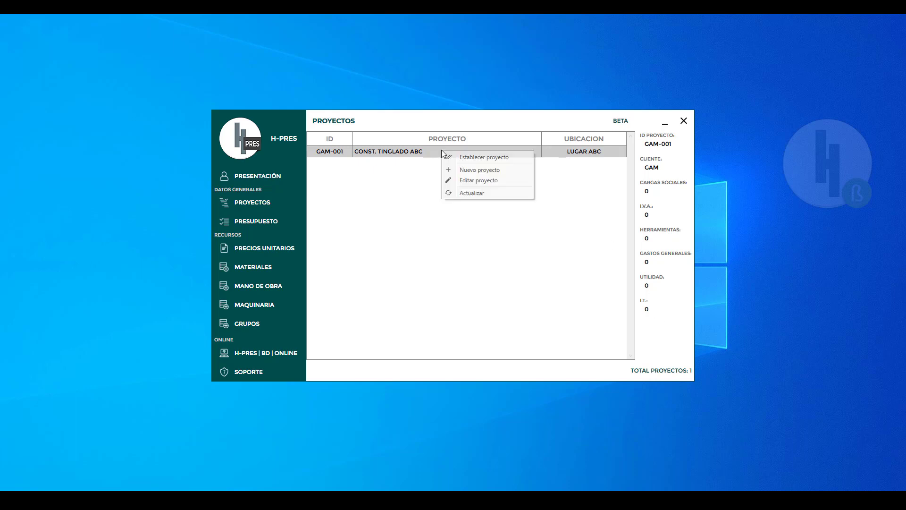
click(511, 156)
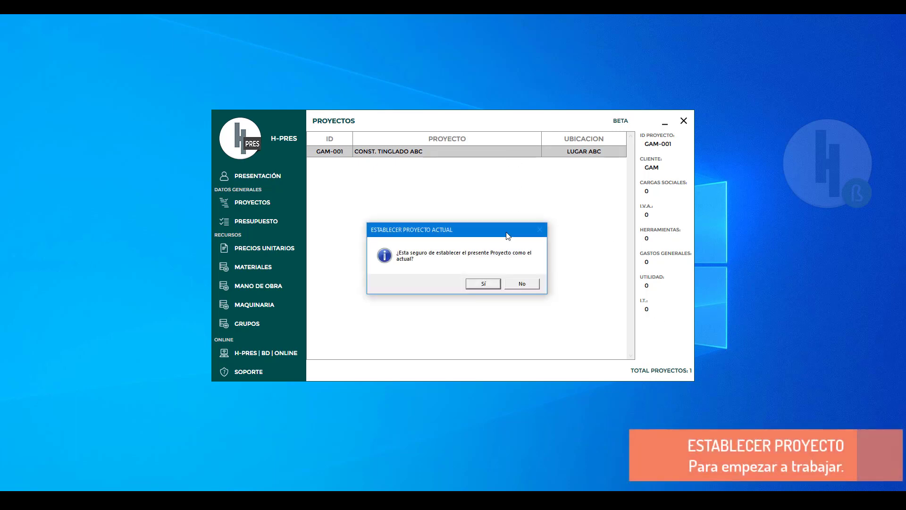
click(483, 284)
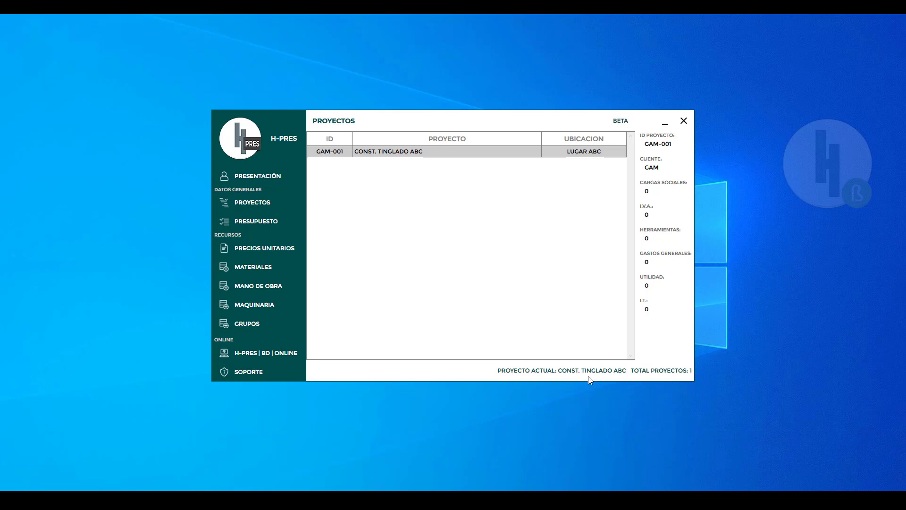
Step: Start a new budget item described as DEMOLICION DE MURO DE LADRILLO with unit M2
click(256, 222)
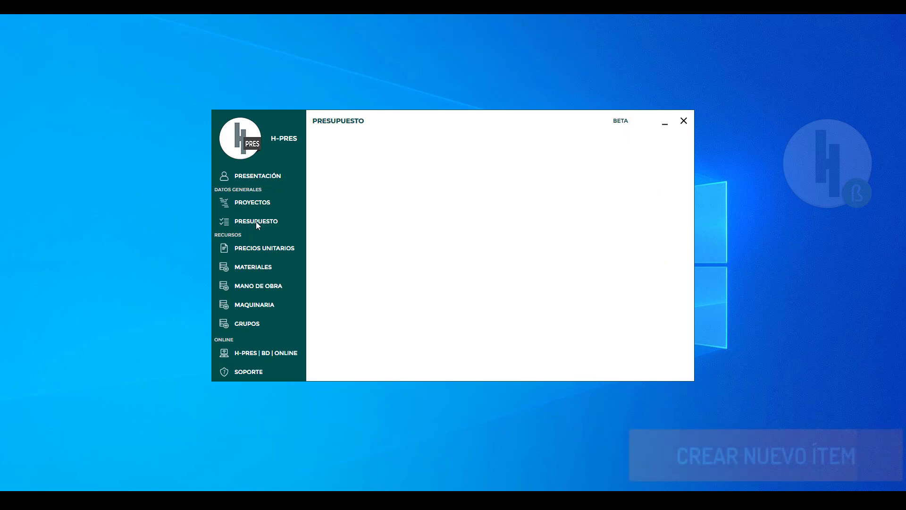
text(DE)
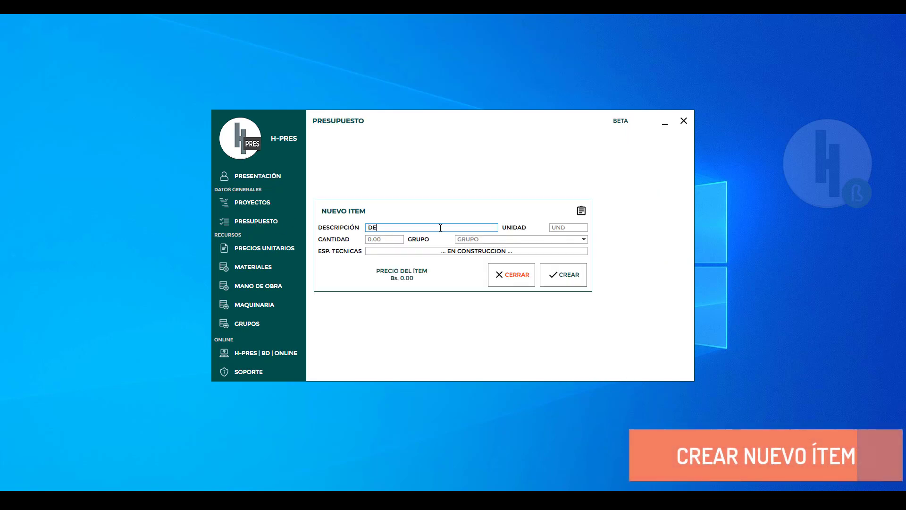
text(MLICION DE)
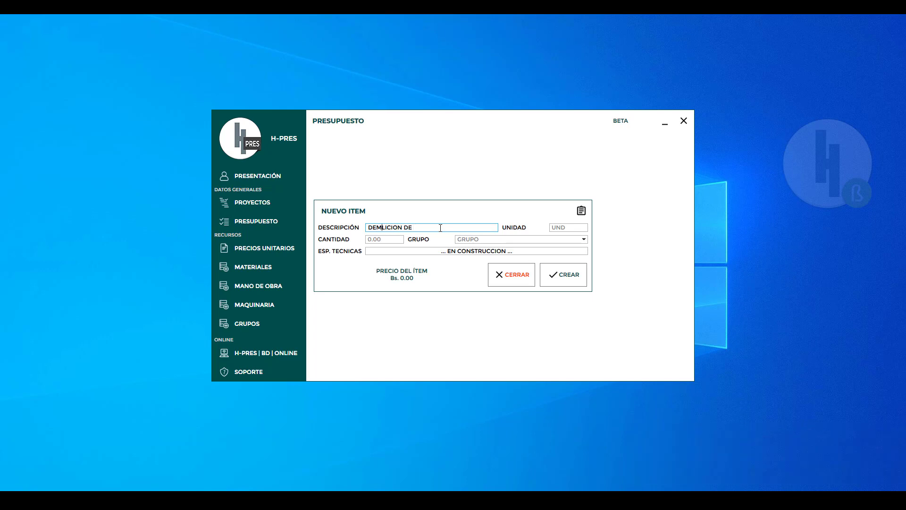
text(O)
text( MURO DE LADRILLO)
key(Tab)
text(M2)
key(Tab)
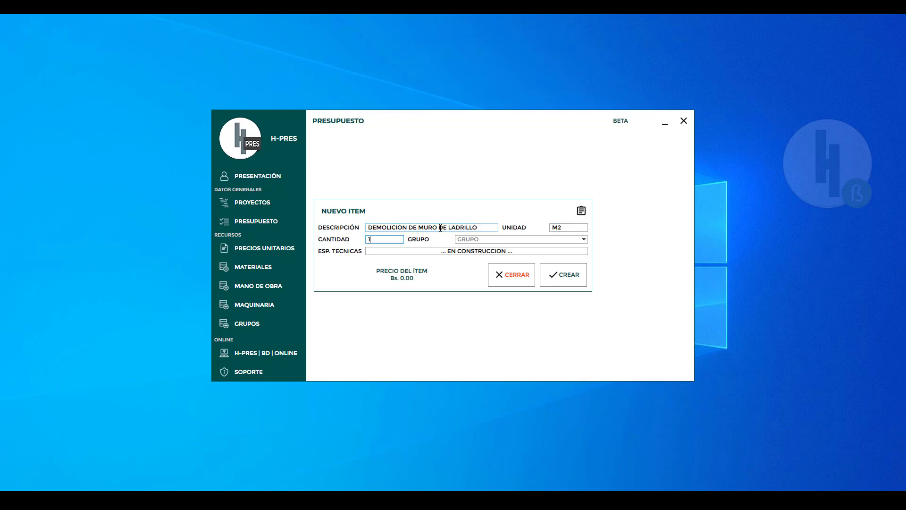
Step: Give the demolition item a quantity of 1 and the group OBRAS PRELIMINARES, and create it
text(1)
key(Tab)
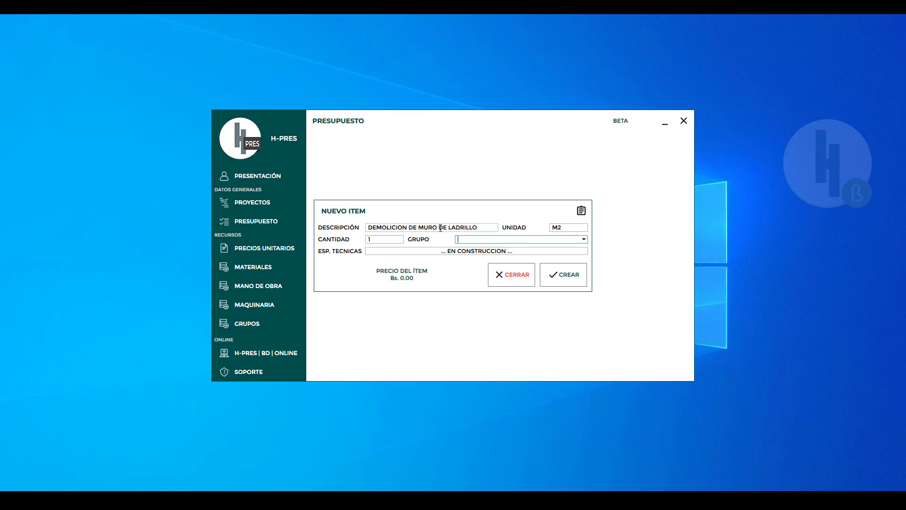
text(OBRAS PRELIMINARES)
key(Tab)
key(Tab)
key(Tab)
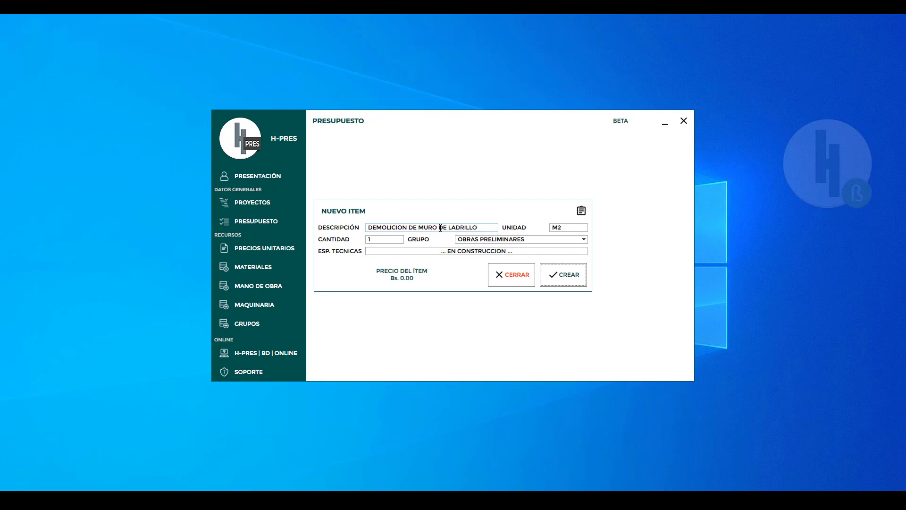
key(Return)
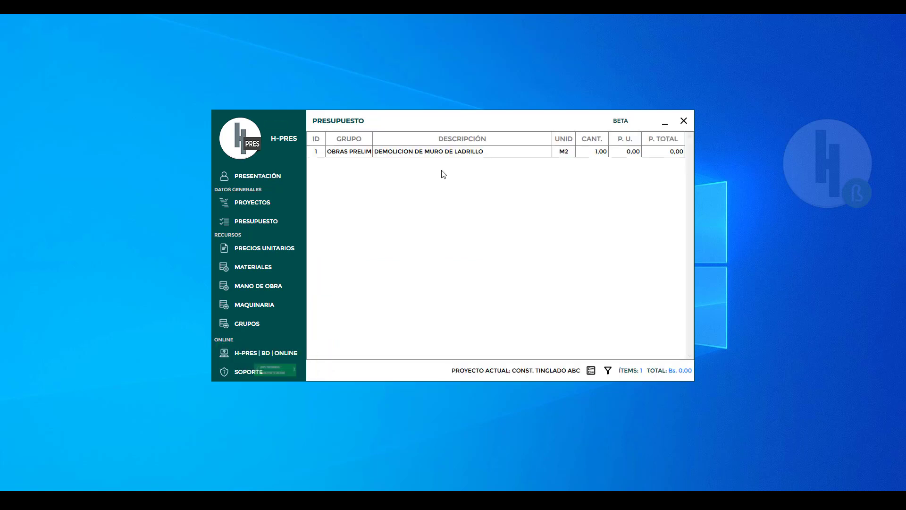
Step: Add a new budget item described as REPLANTEO Y TRAZADO LINEAL with unit ML and quantity 100
right_click(440, 157)
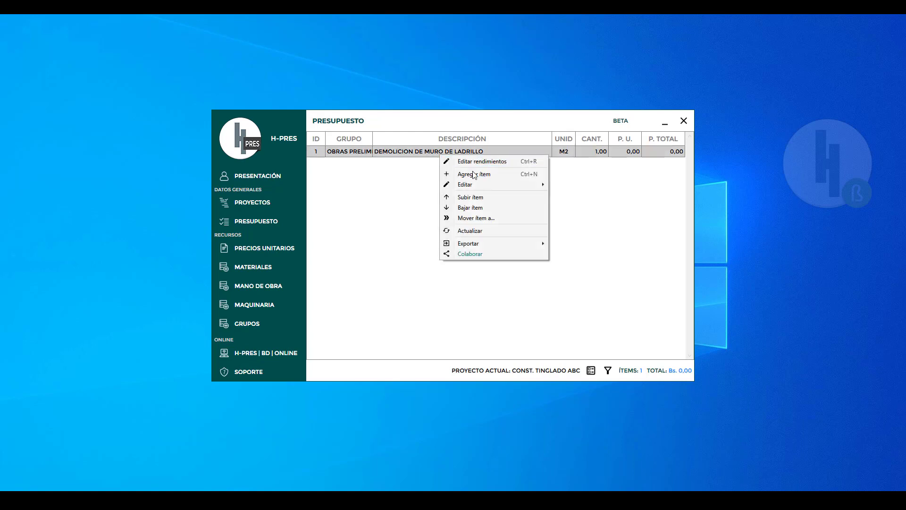
click(541, 178)
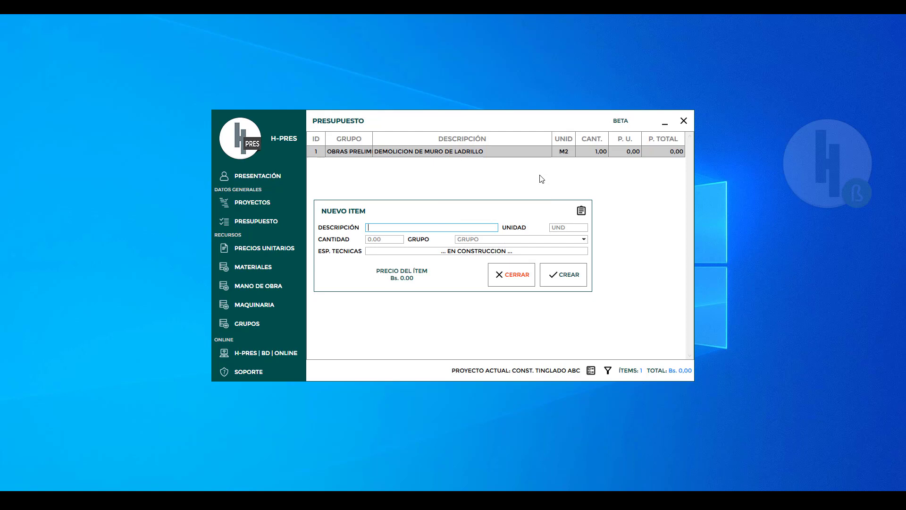
text(REPLANTEO Y TRAZADO LINEAL)
key(Tab)
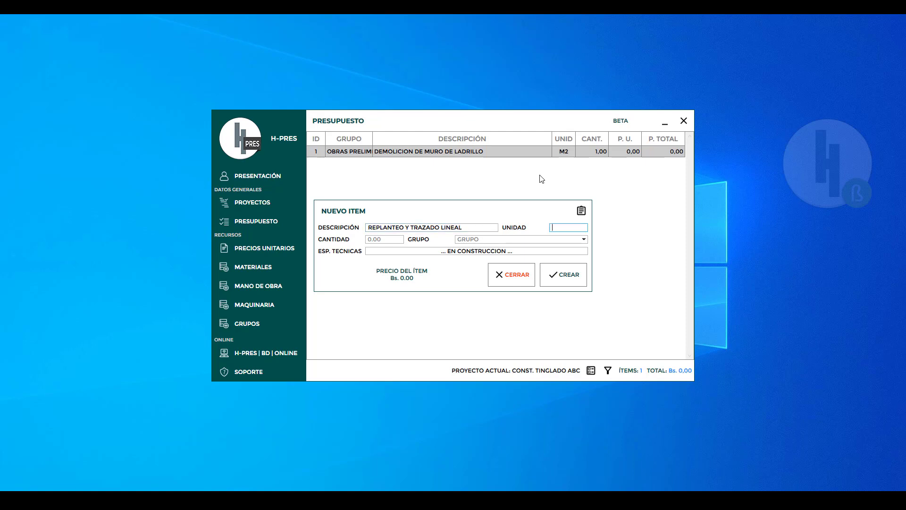
text(ML)
key(Tab)
text(100)
key(Tab)
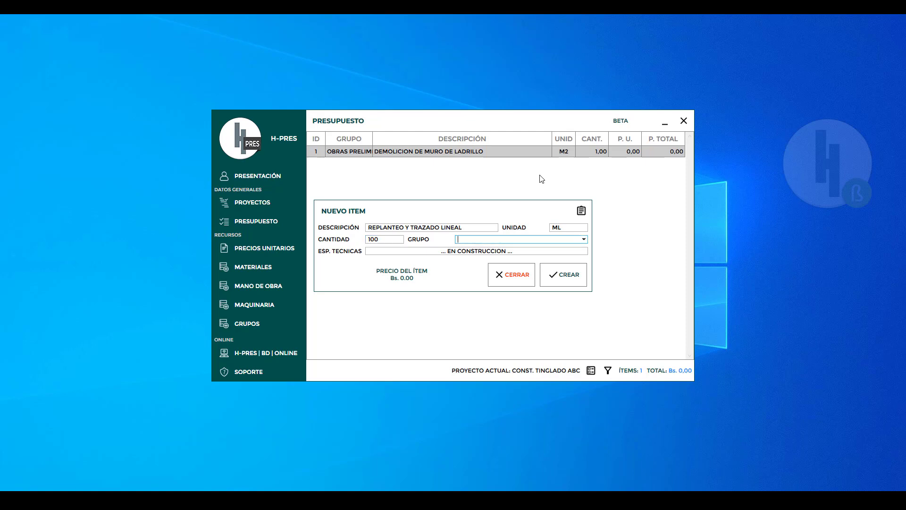
Step: Assign the REPLANTEO Y TRAZADO LINEAL item to the group OBRAS PRELIMINARES and create it
text(OR)
key(BackSpace)
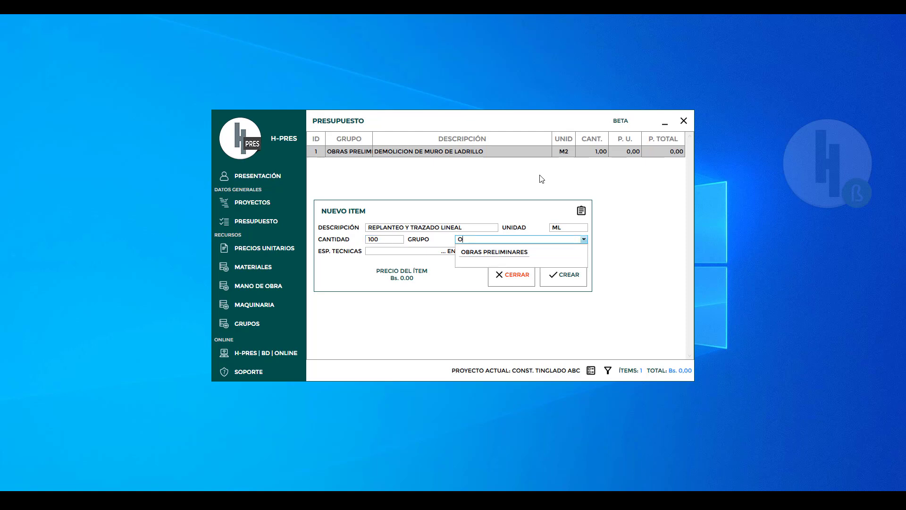
key(Down)
key(Return)
key(Tab)
key(Tab)
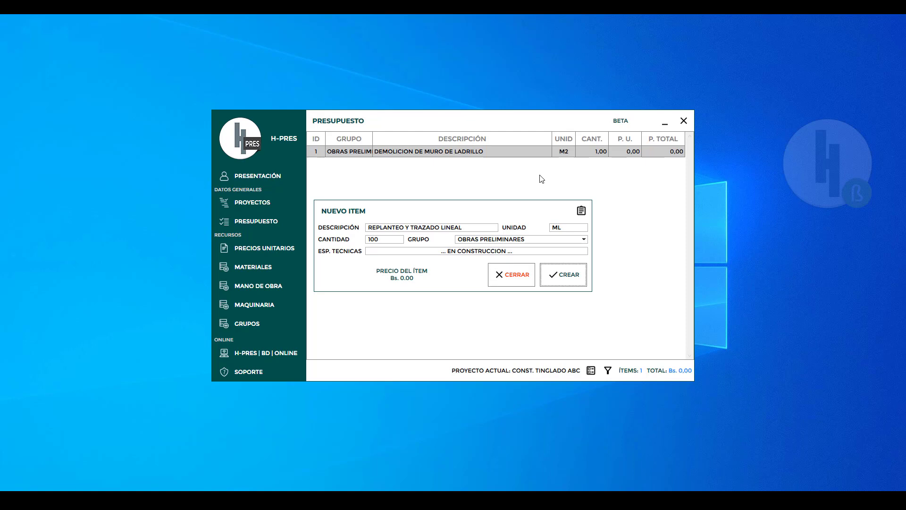
key(Return)
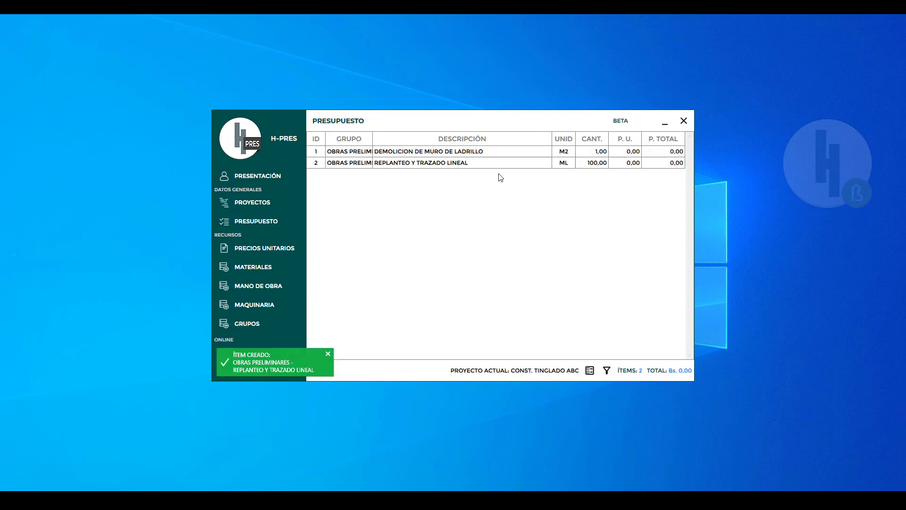
Step: Add a new budget item described as EXCAVACION CON AGOTAMIENTO with unit M3 and quantity 250.55
right_click(484, 165)
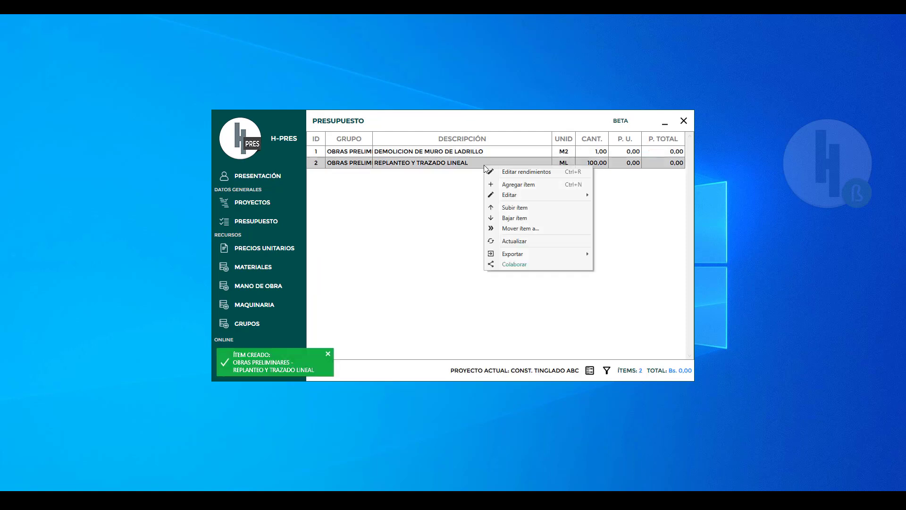
click(547, 184)
text(E)
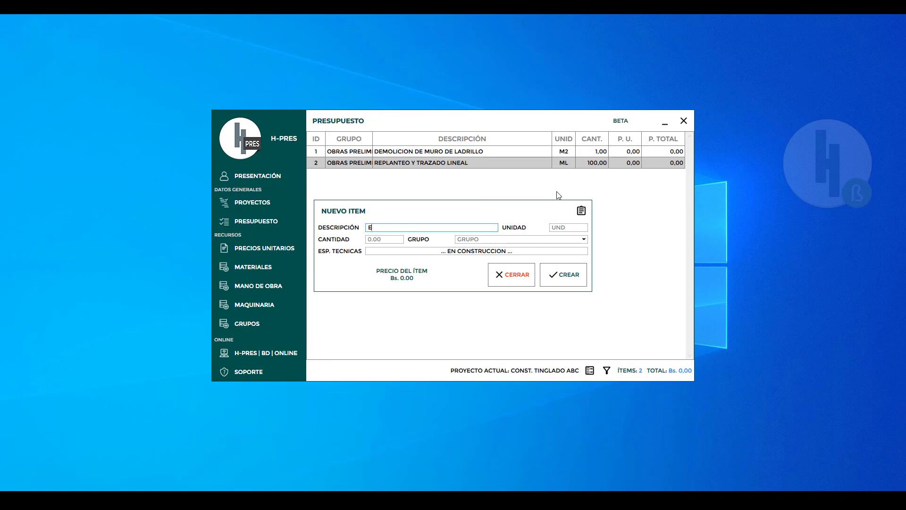
text(XCAVACION CON AGOTAMIENTO)
key(Tab)
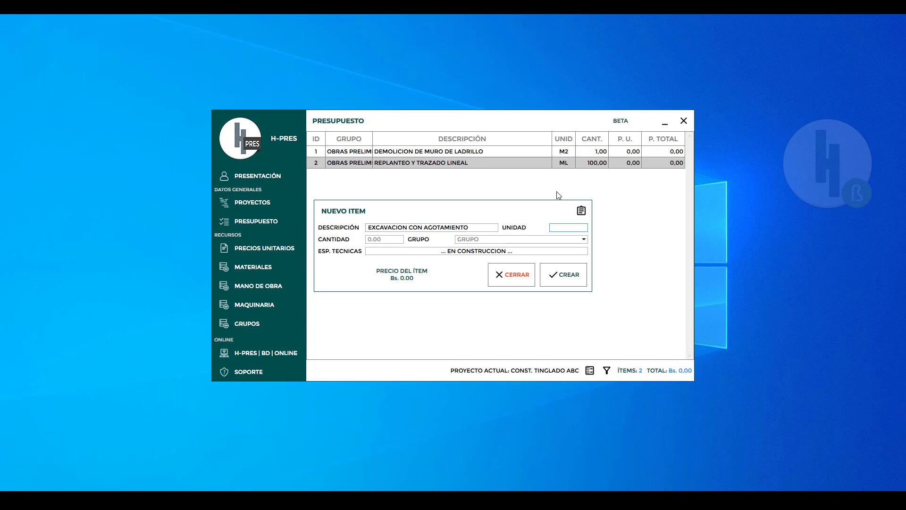
text(M3)
key(Tab)
text(250)
key(Tab)
Step: Assign the EXCAVACION CON AGOTAMIENTO item to the group OBRAS PRELIMINARES and create it
text(OBRAS)
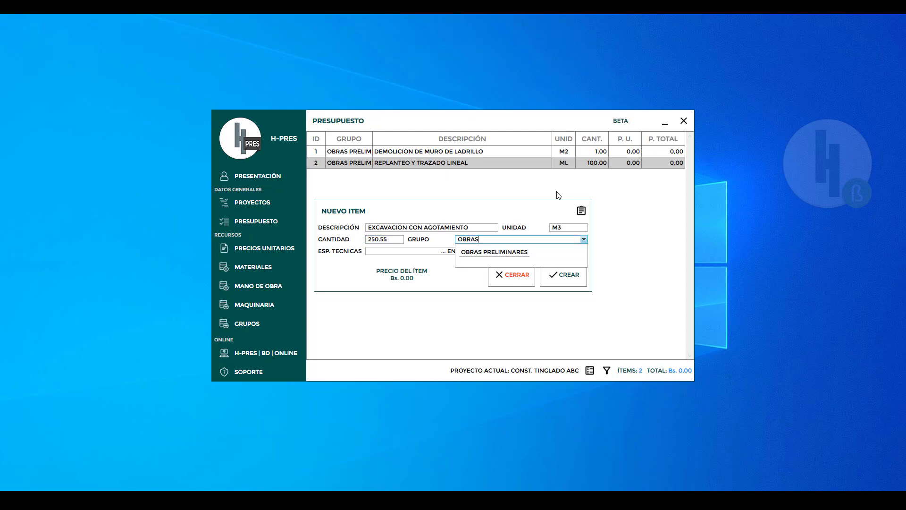
key(Tab)
key(Tab)
key(Tab)
key(Return)
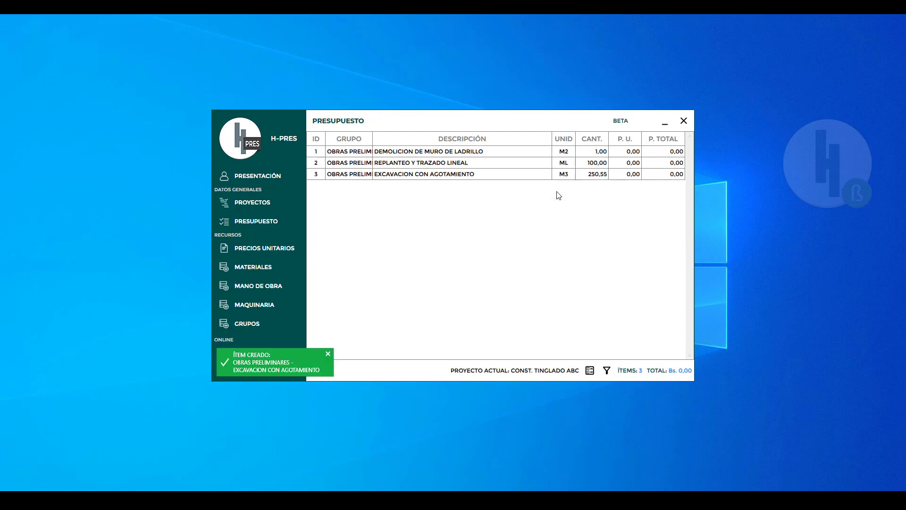
Step: Open the yields of the DEMOLICION DE MURO DE LADRILLO item and start a new labour entry
right_click(497, 150)
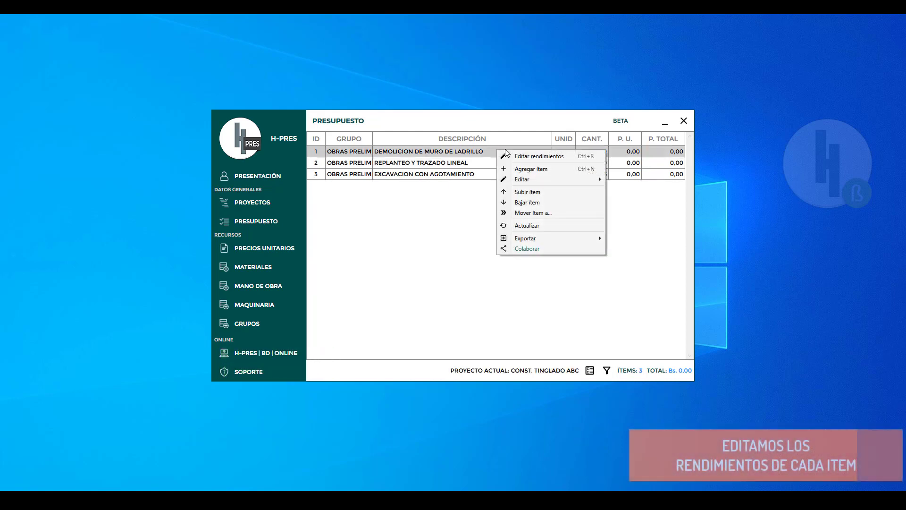
click(517, 157)
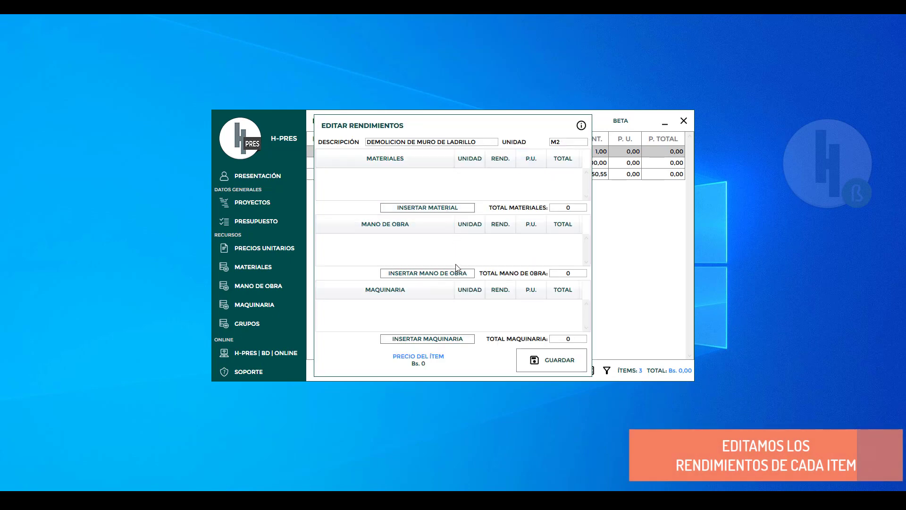
click(446, 271)
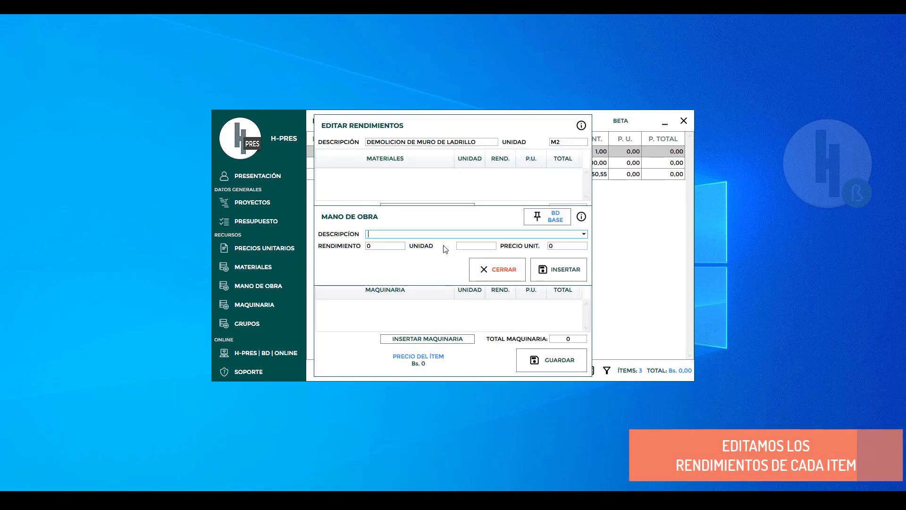
Step: Search the current project's database (BD ACTUAL) for labour matching AYUDAN
click(562, 220)
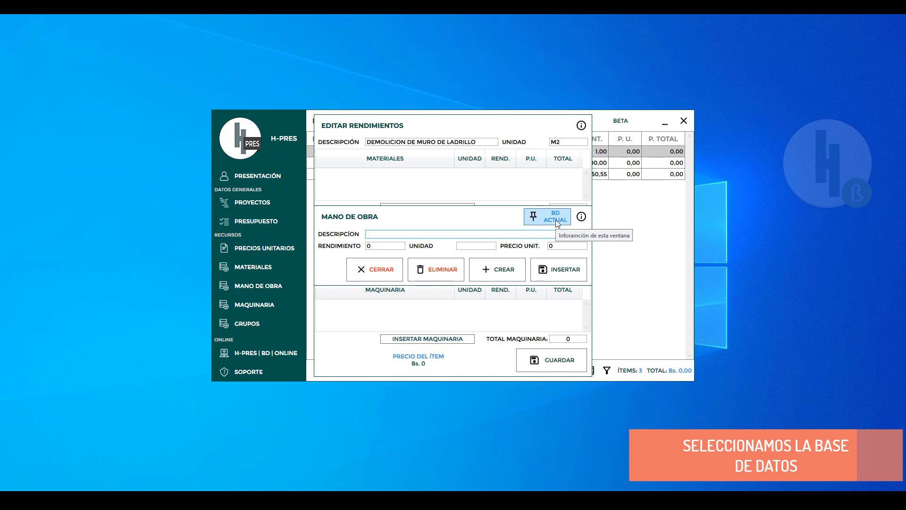
click(543, 234)
text(AYU)
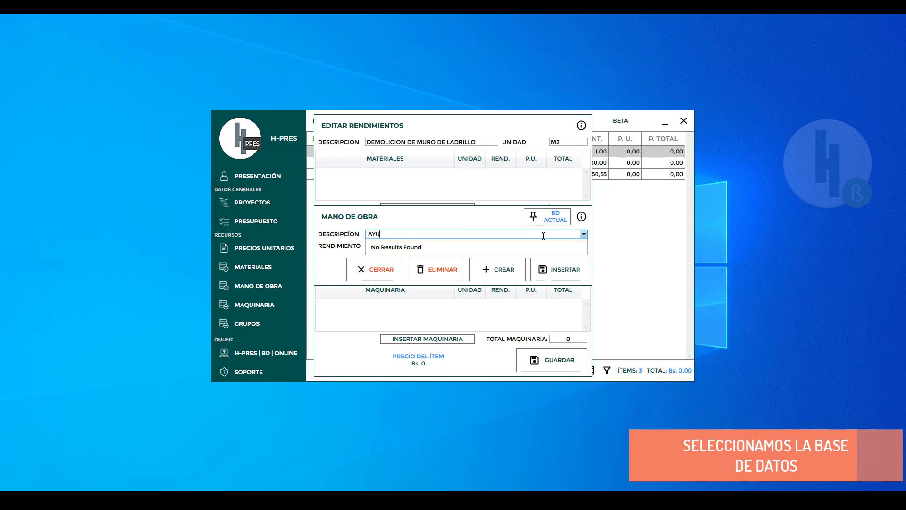
text(DAN)
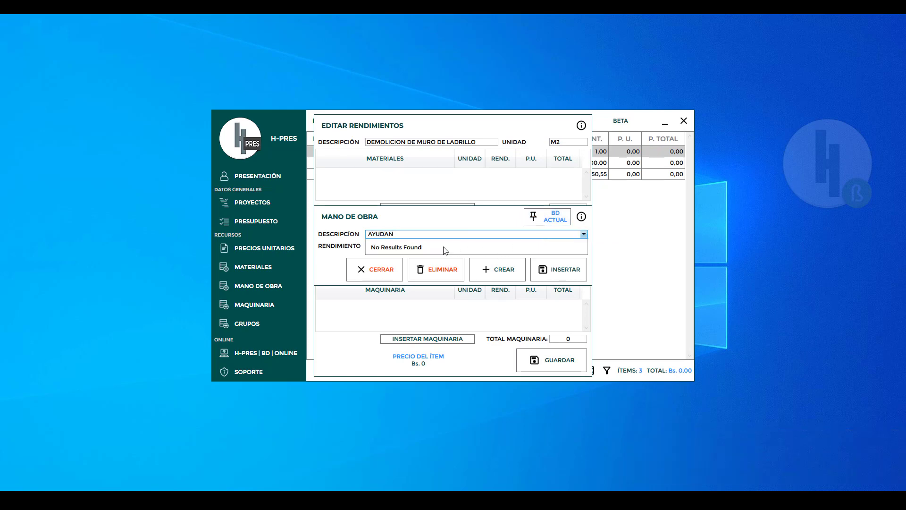
Step: Switch the labour source back to the base database (BD BASE) and choose AYUDANTE ALBAÑIL
click(538, 225)
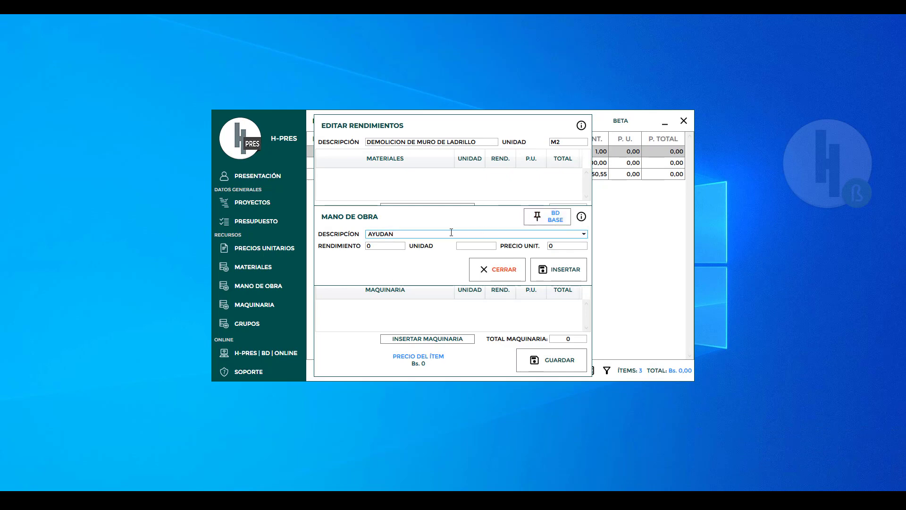
key(BackSpace)
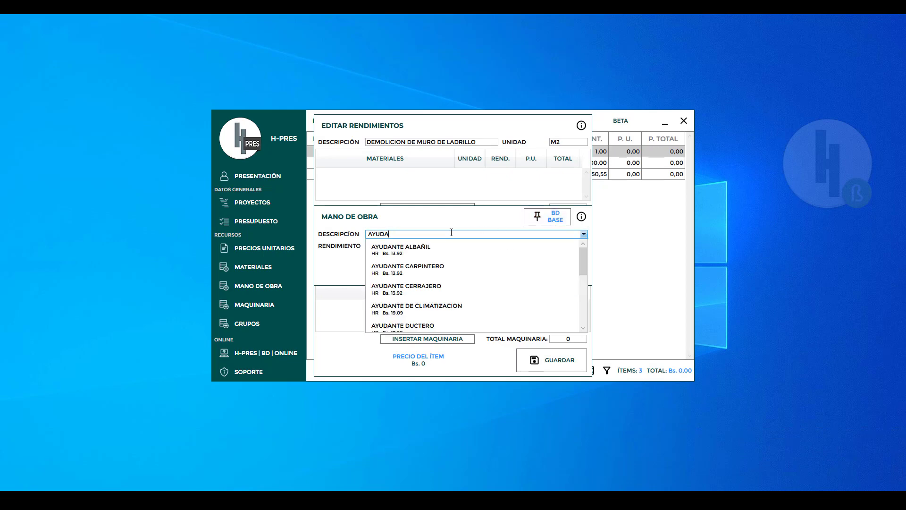
text(NTE)
key(Down)
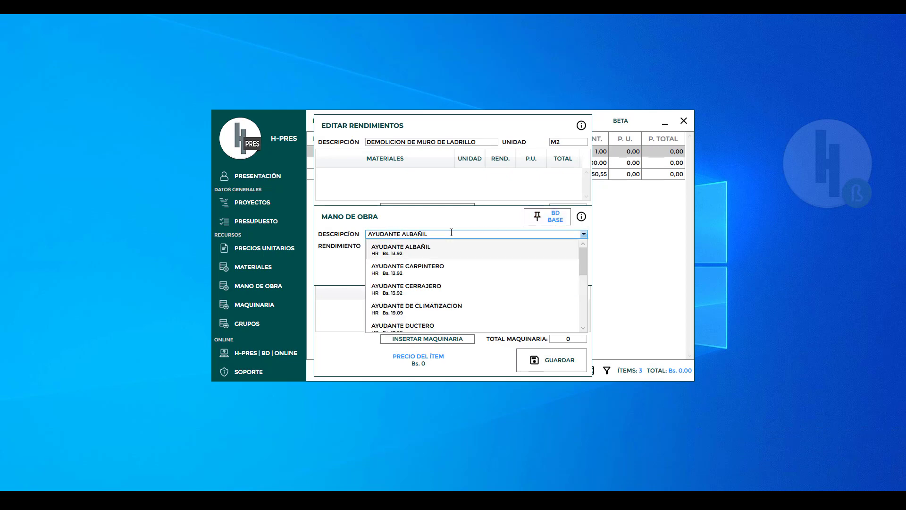
click(439, 252)
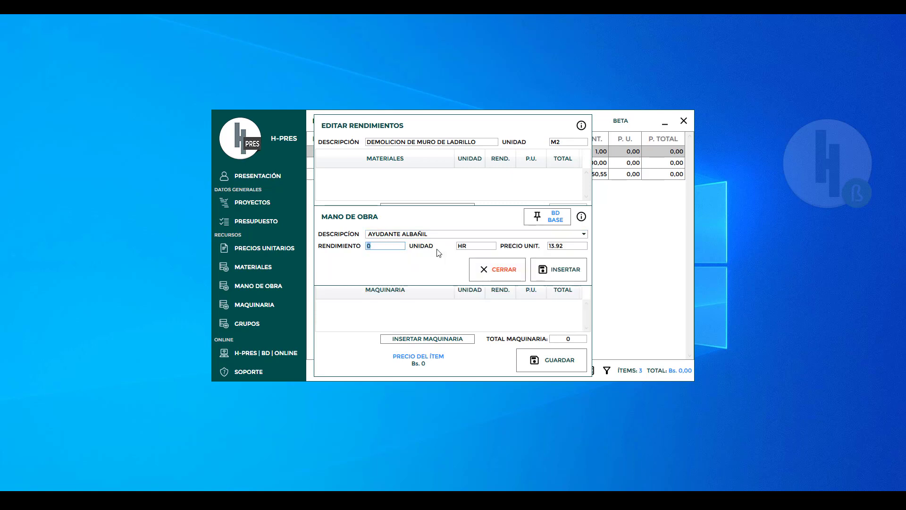
Step: Insert the AYUDANTE ALBAÑIL labour with a yield of 2.5 and save the demolition item's yields
text(2.5)
key(Tab)
key(Tab)
key(Tab)
key(Tab)
key(Return)
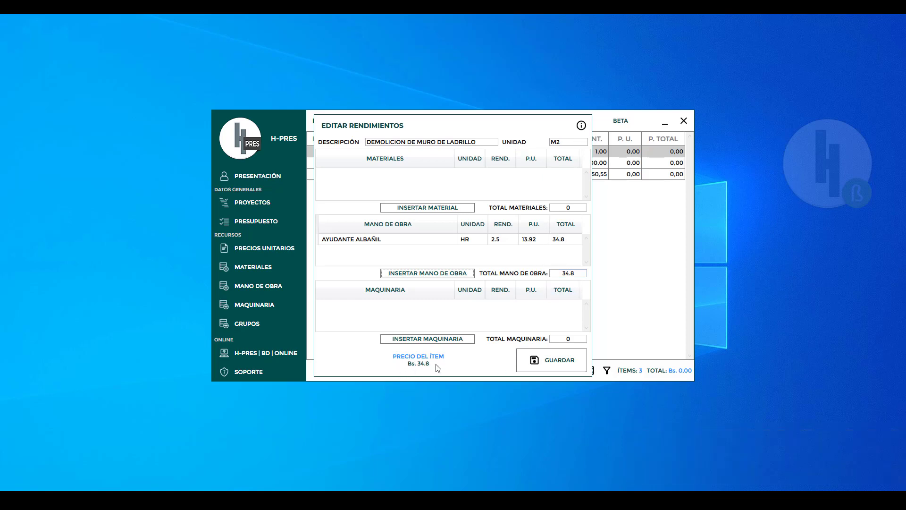
click(560, 368)
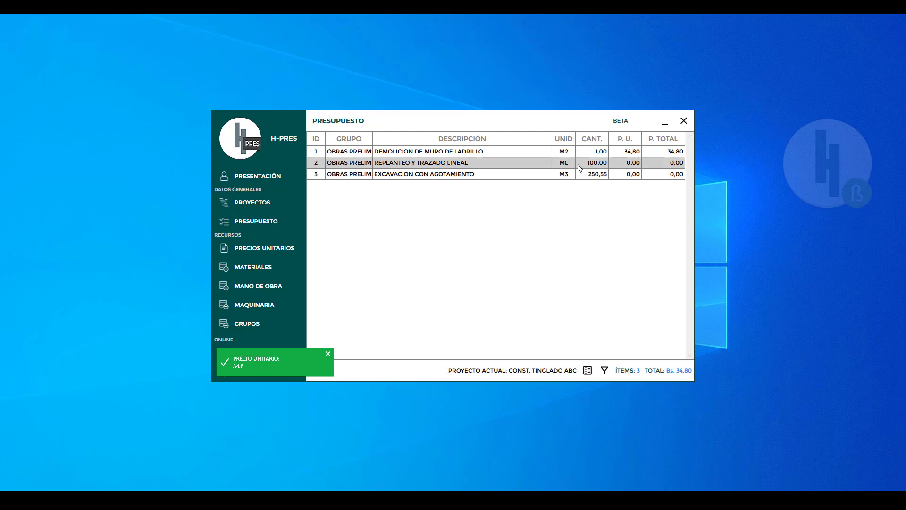
Step: Open the yields of the REPLANTEO Y TRAZADO LINEAL item and choose MADERA DE CONSTRUCCION from the base database as a new material
right_click(480, 163)
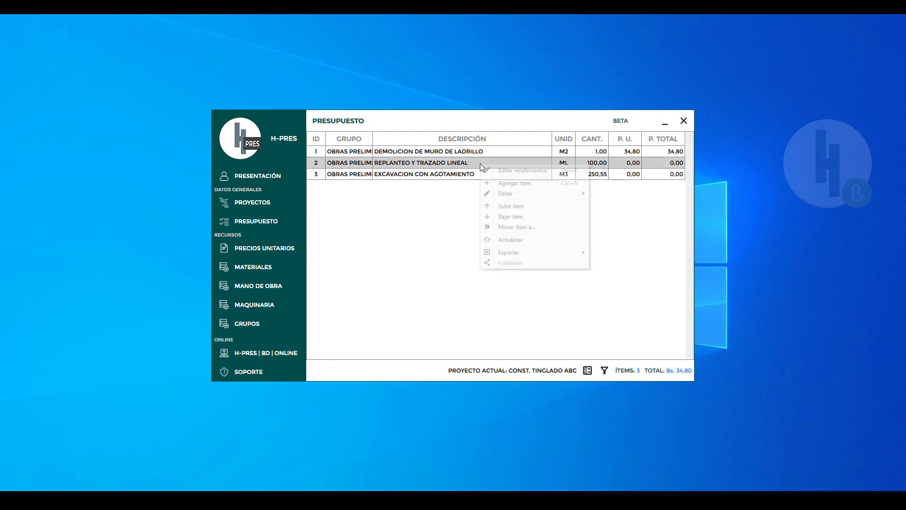
click(504, 170)
click(458, 208)
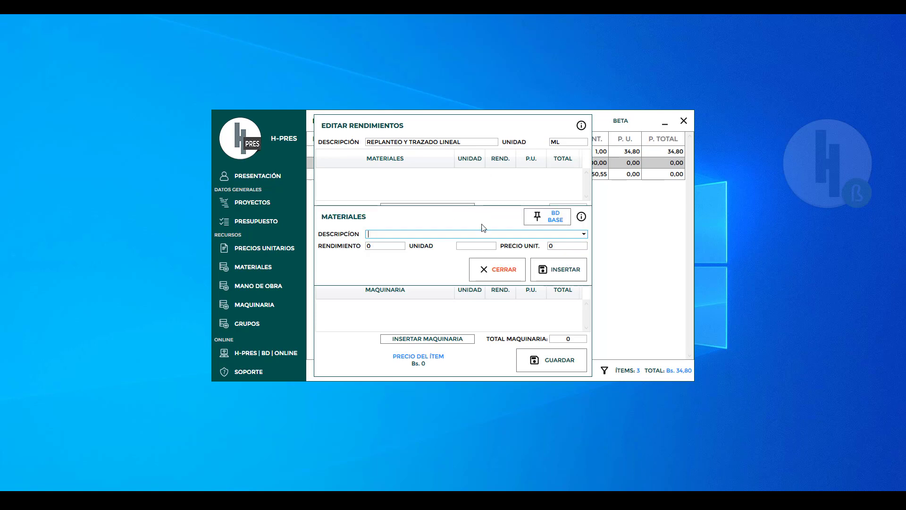
click(555, 220)
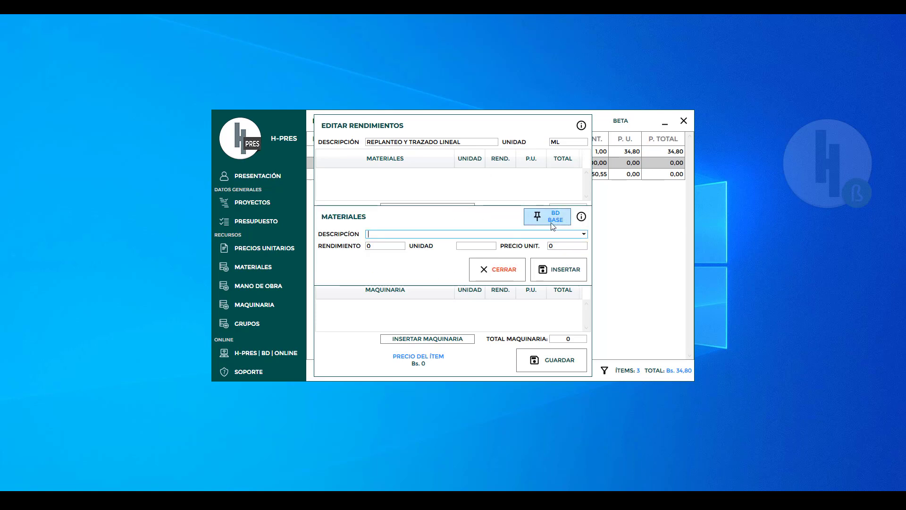
click(503, 235)
text(MADER)
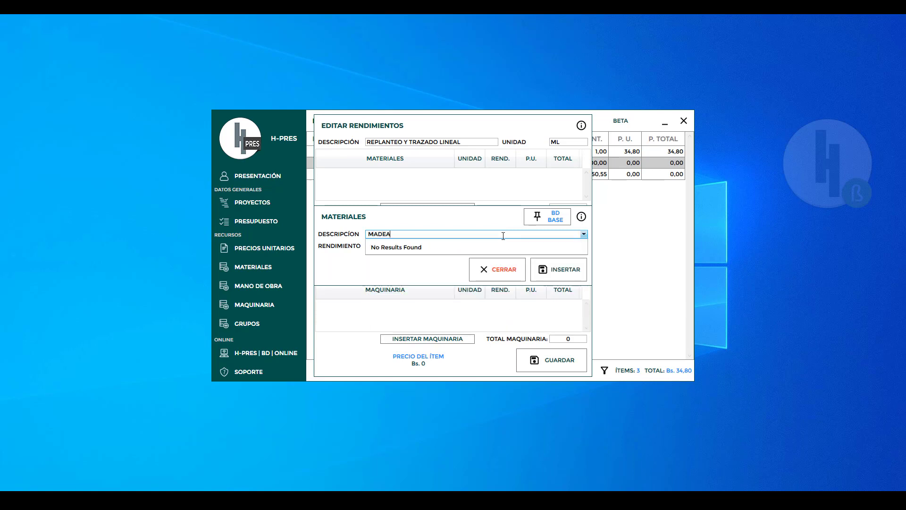
text(A DE CON)
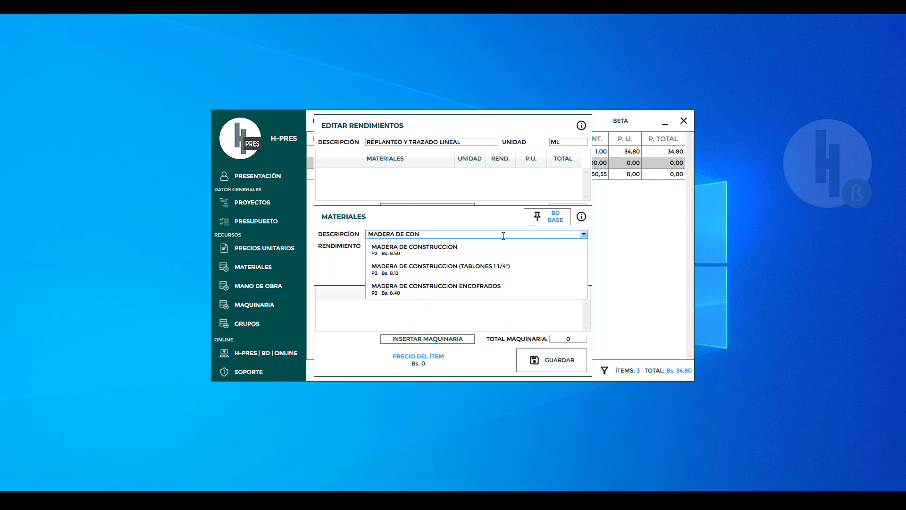
click(495, 254)
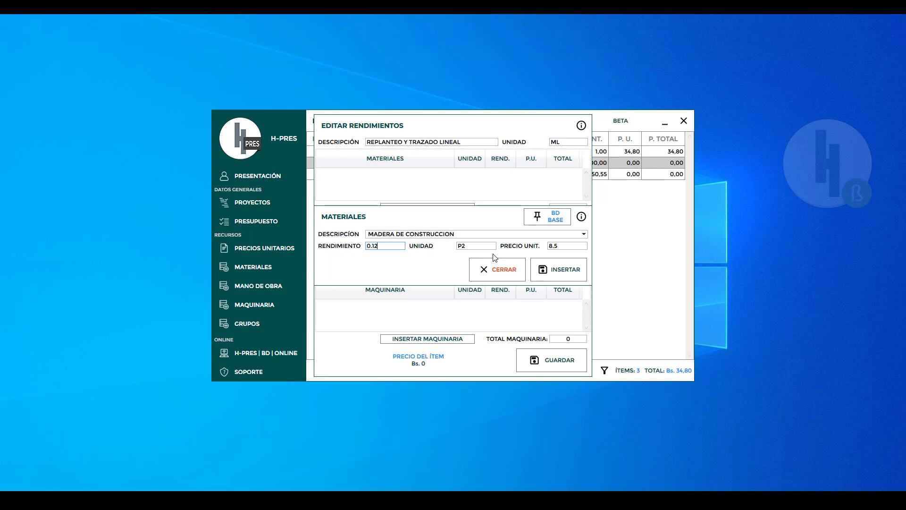
Step: Set the yield of MADERA DE CONSTRUCCION to 0.12 and insert the material
text(0.12)
key(Tab)
key(Tab)
key(Tab)
key(Return)
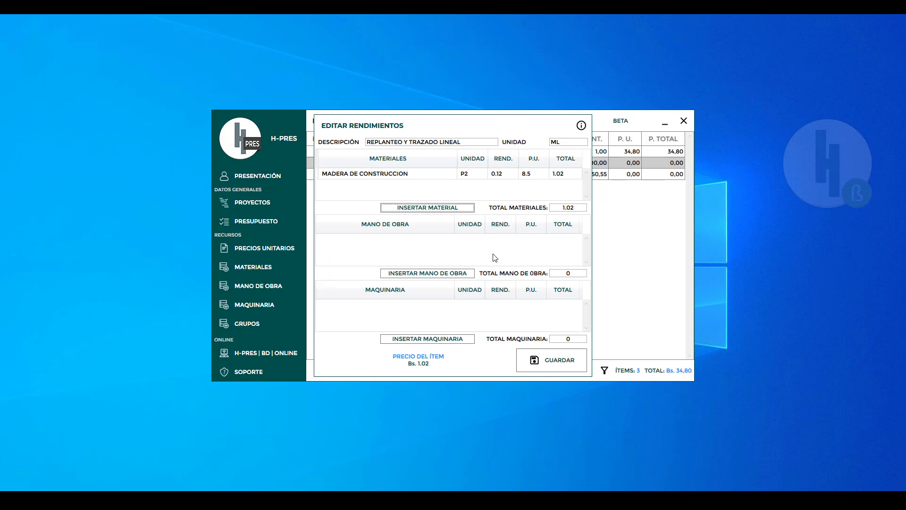
Step: Start another material entry for REPLANTEO Y TRAZADO LINEAL and choose ALAMBRE DE AMARRE from the base database
click(448, 208)
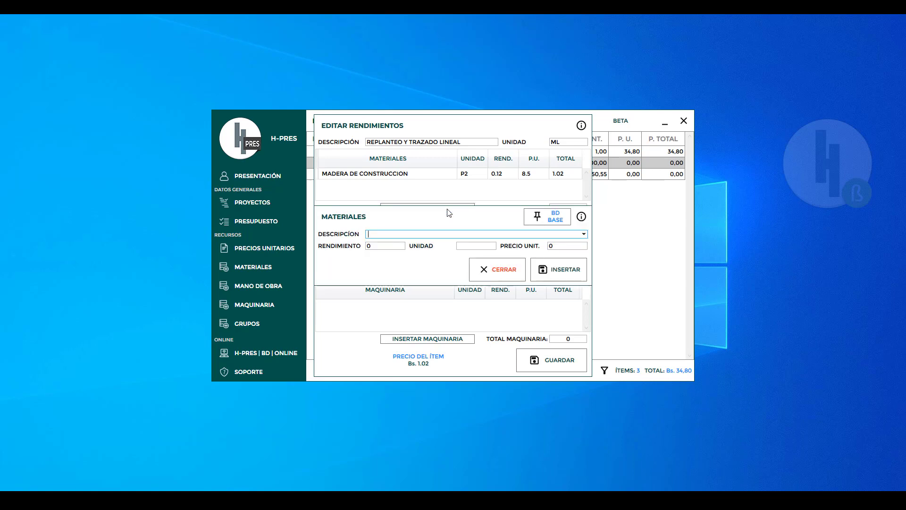
text(ALAMBRE)
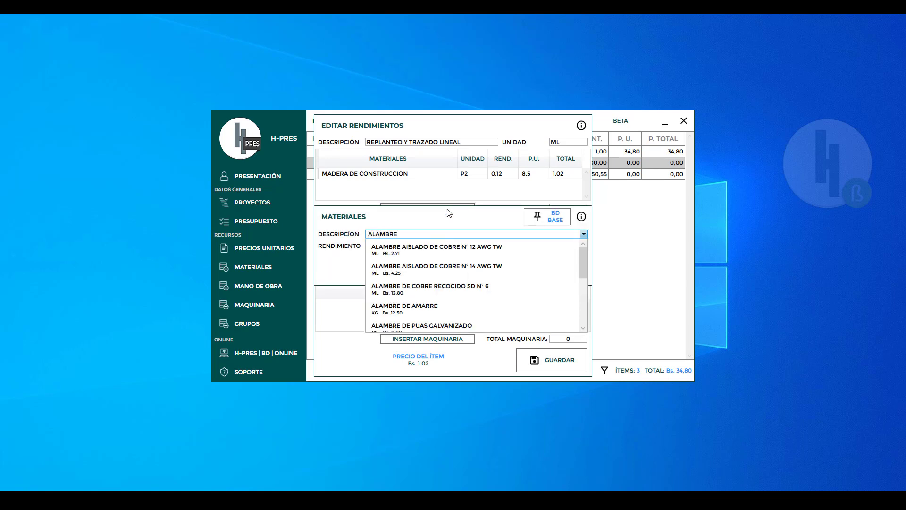
text( DE AM)
key(Return)
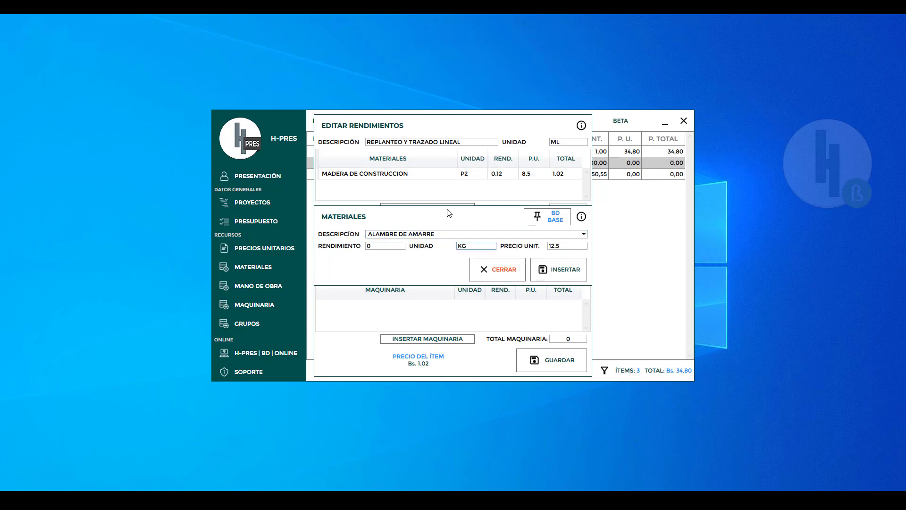
key(shift+Tab)
key(shift+Tab)
key(BackSpace)
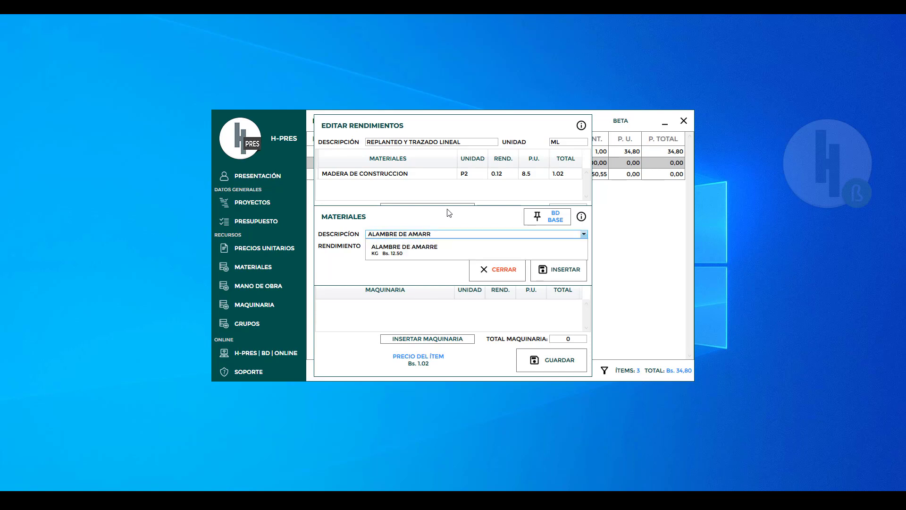
text(E)
key(Return)
key(Tab)
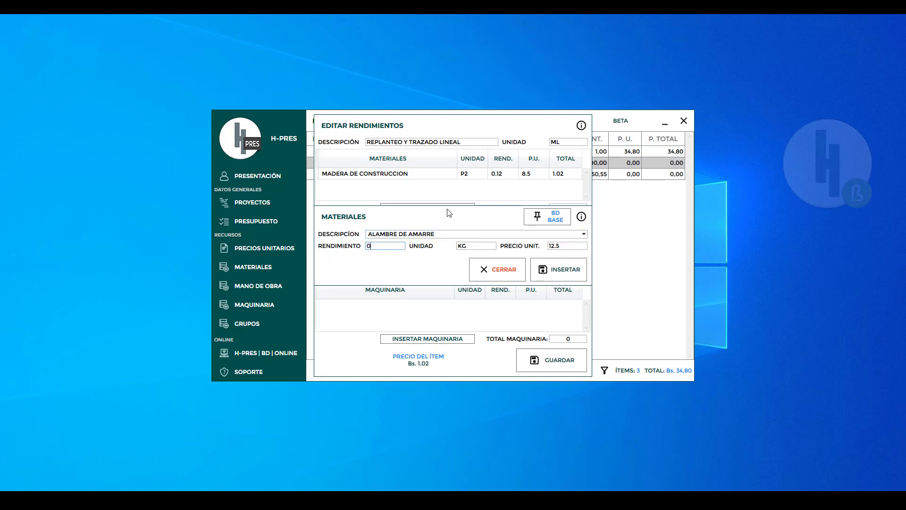
Step: Set the yield of ALAMBRE DE AMARRE to 0.01 and insert the material
text(0.01)
key(Tab)
key(Tab)
key(Tab)
key(Return)
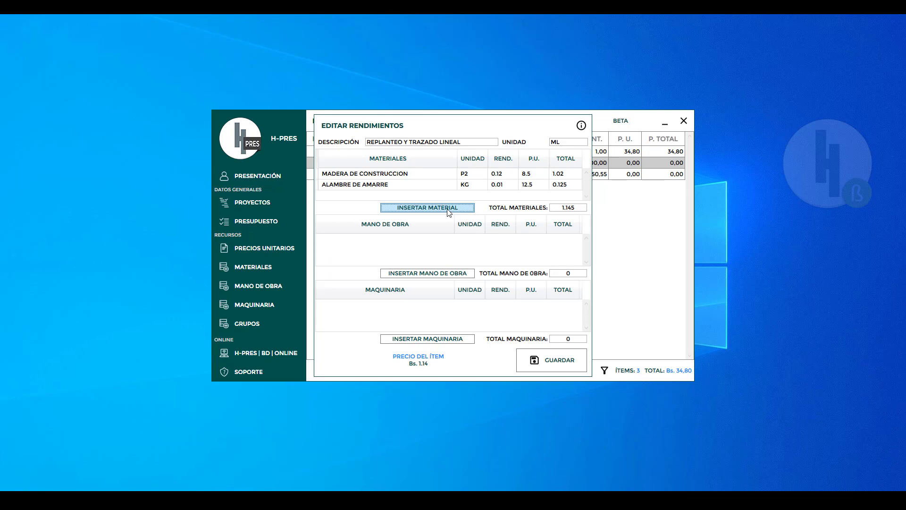
Step: Insert the material CLAVOS, measured in KG, with a yield of 0.01 into the REPLANTEO Y TRAZADO LINEAL item
click(448, 210)
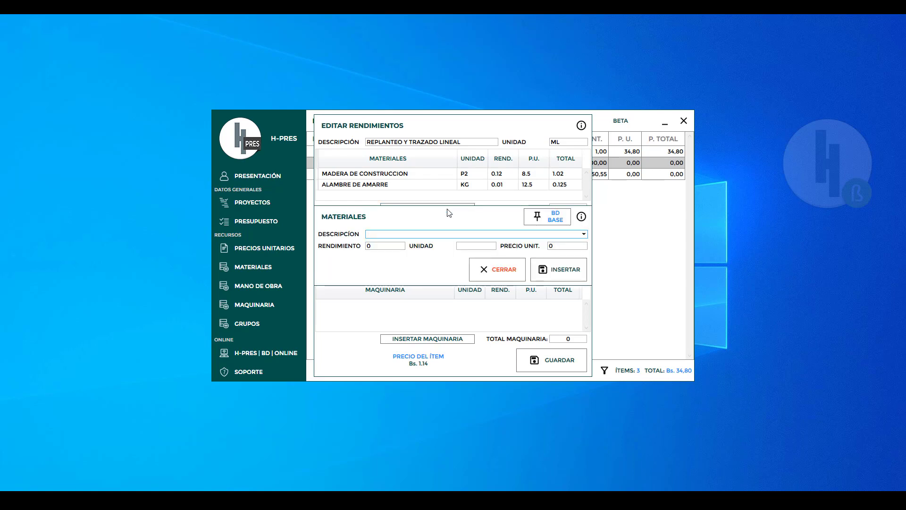
text(CLAVO)
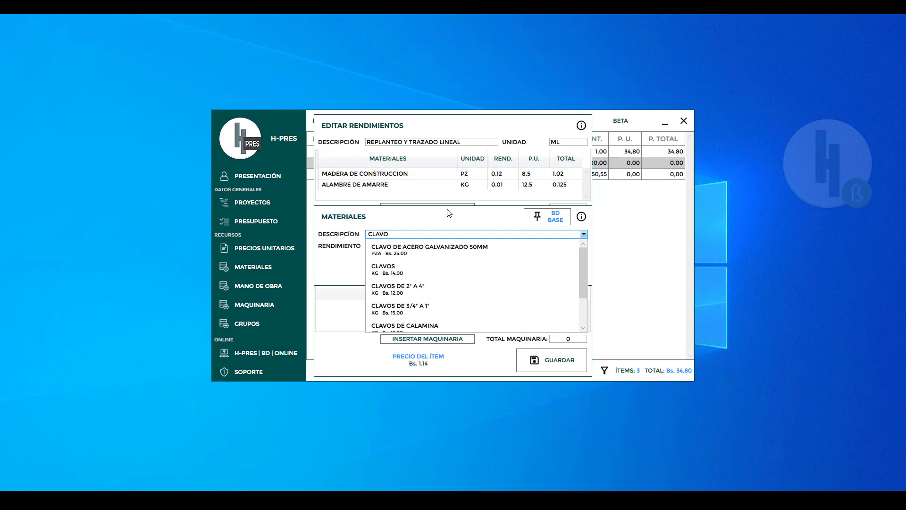
key(Down)
key(Down)
key(Return)
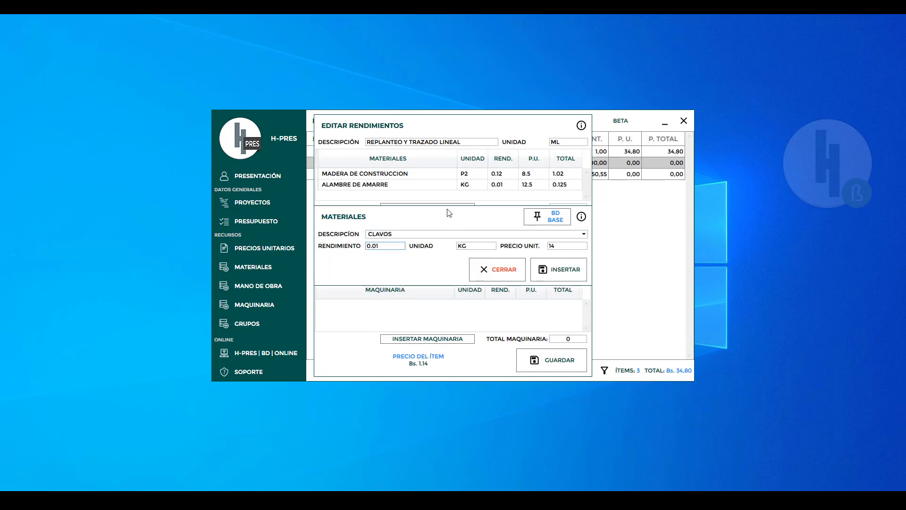
key(Tab)
key(Tab)
key(Tab)
key(Tab)
key(Return)
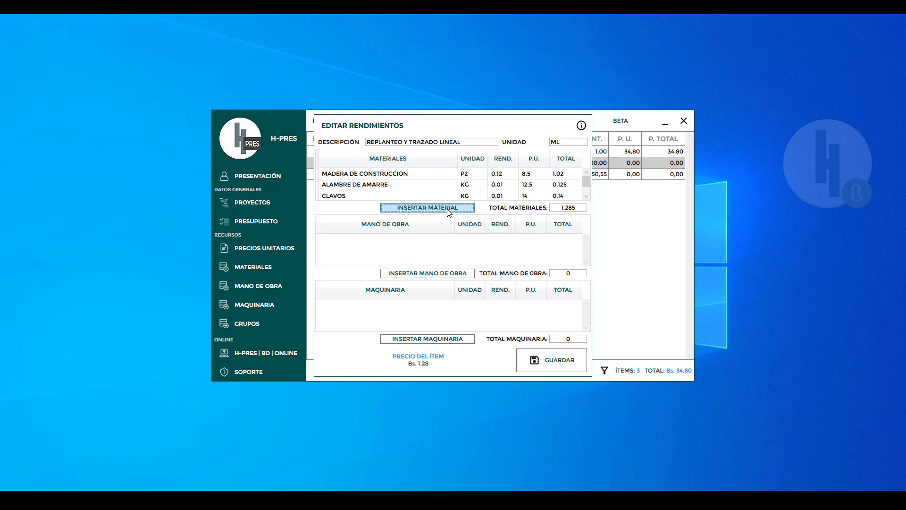
Step: Insert the plain ESTUCO material, measured in KG, with its yield into the REPLANTEO Y TRAZADO LINEAL item
click(448, 209)
text(ESTUCO)
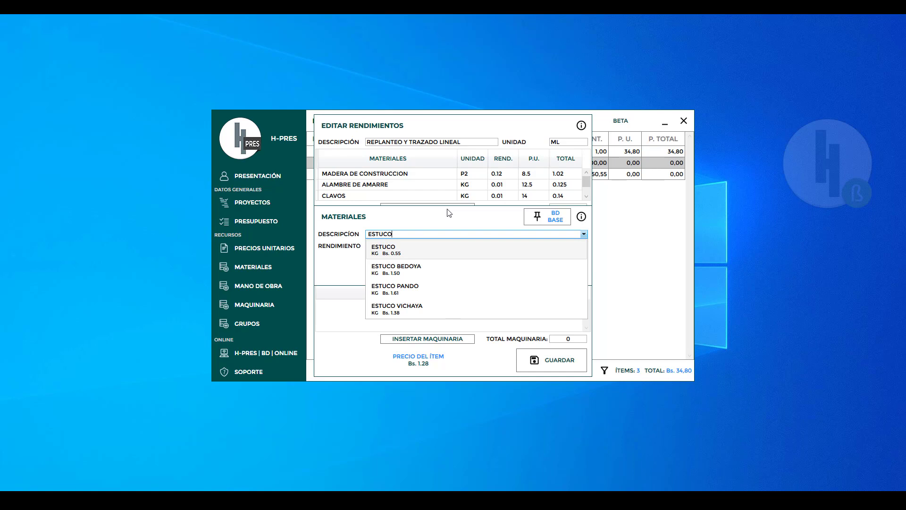
key(Return)
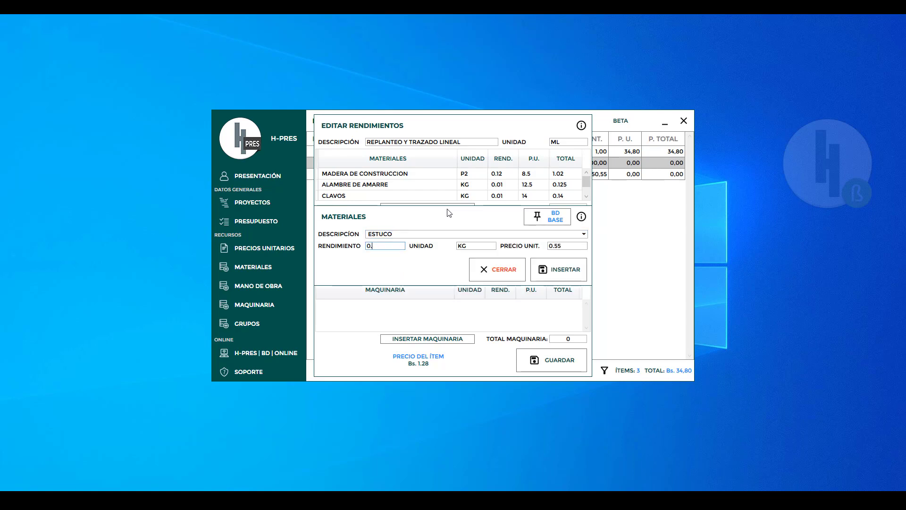
key(Tab)
key(Tab)
key(Tab)
key(Tab)
key(Return)
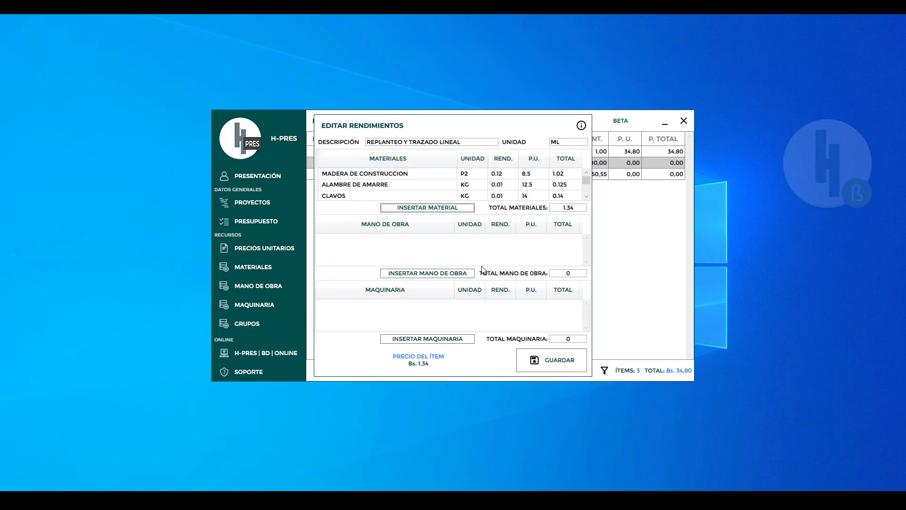
Step: Insert TOPOGRAFO from the base database as labour in REPLANTEO Y TRAZADO LINEAL, with a yield of 0.04
click(471, 273)
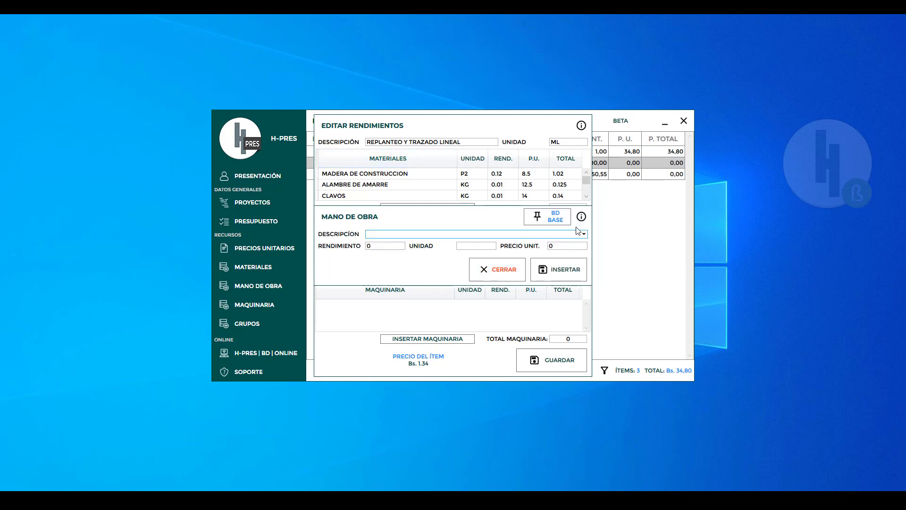
click(562, 222)
text(TOPO)
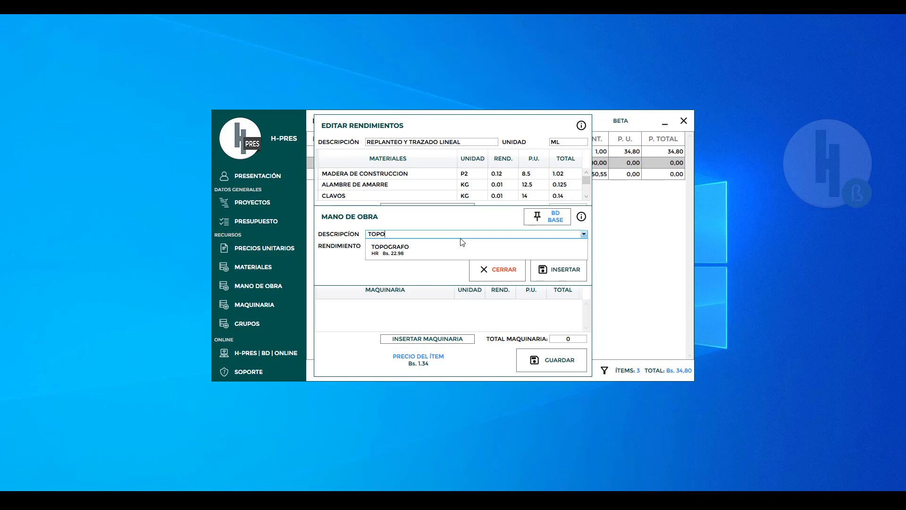
key(Down)
key(Return)
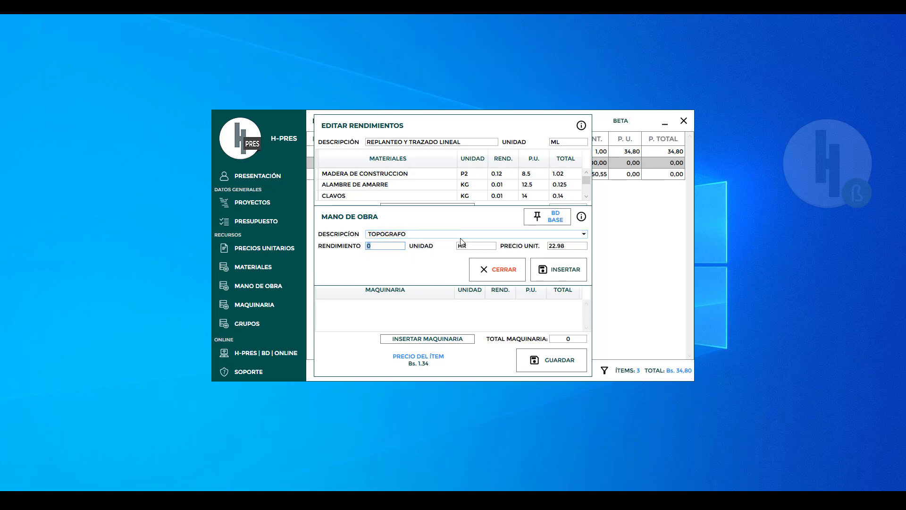
key(Tab)
key(Tab)
key(Tab)
key(Tab)
key(Return)
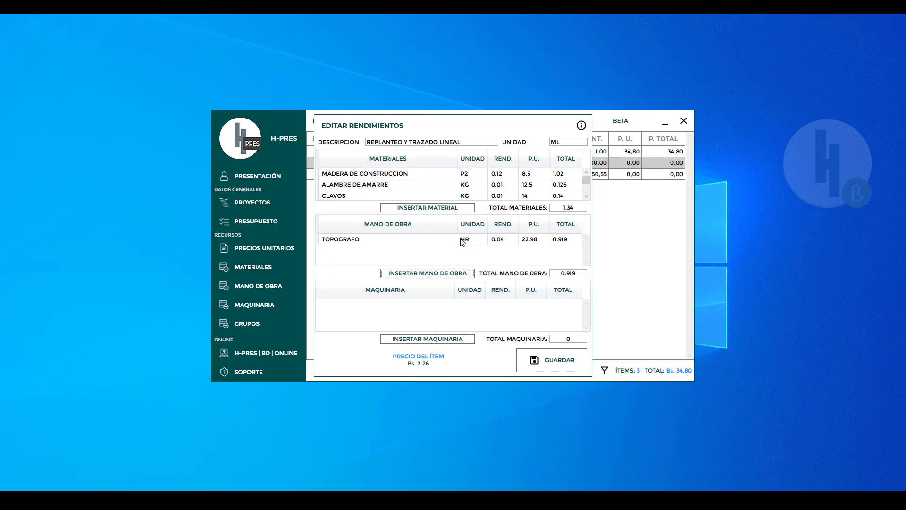
Step: Insert the labour ALARIFE with a yield of 0.04 and save the yields of REPLANTEO Y TRAZADO LINEAL
click(467, 272)
text(ALA)
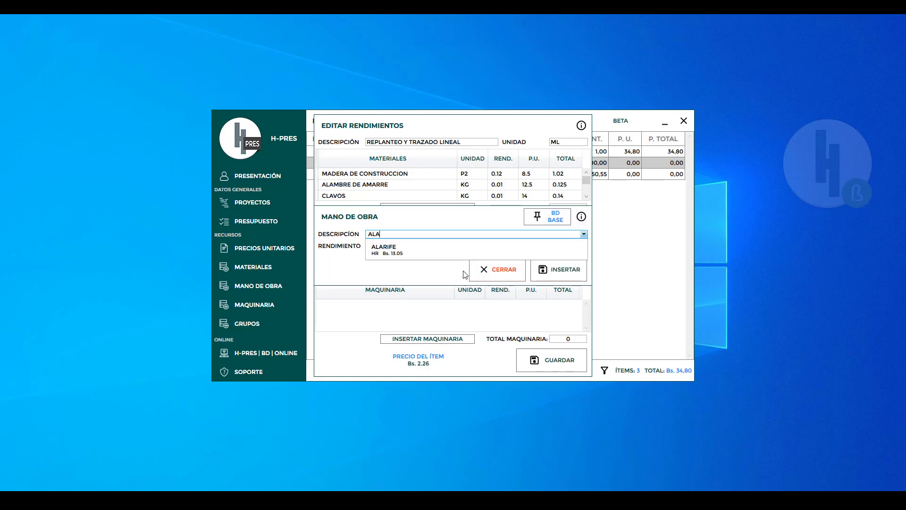
key(Return)
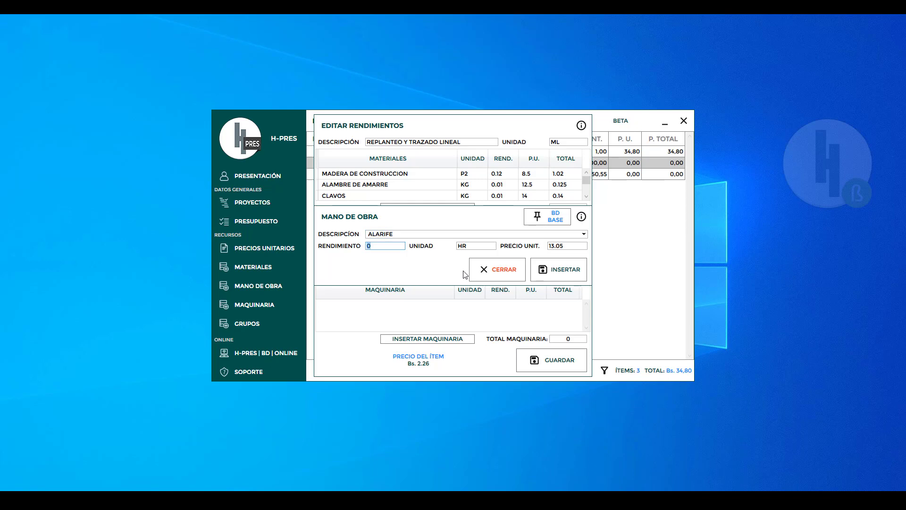
text(0.04)
key(Tab)
key(Tab)
key(Tab)
key(Tab)
key(Return)
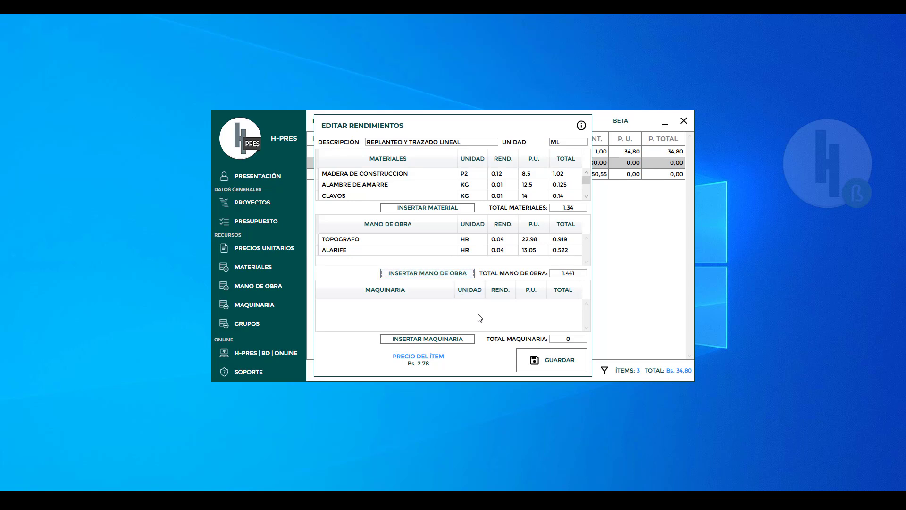
click(559, 360)
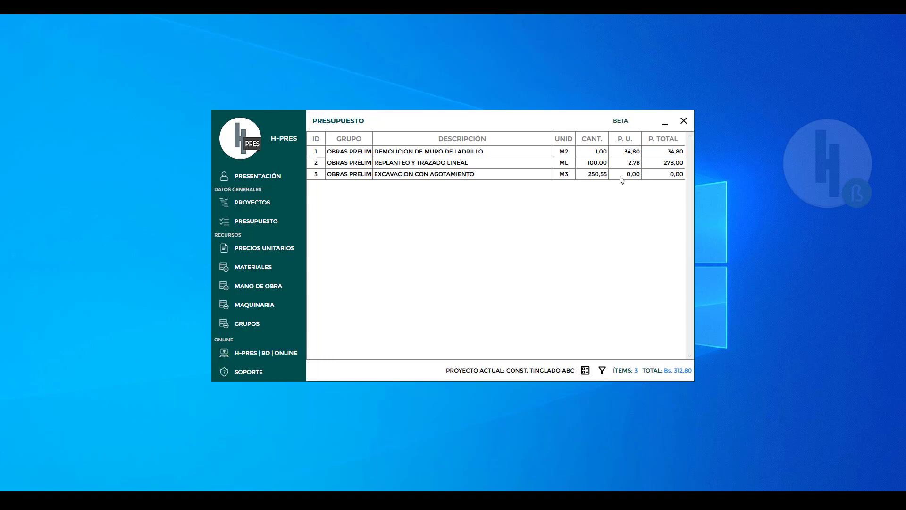
Step: Open the yields of EXCAVACION CON AGOTAMIENTO and start a labour entry that draws on the base database
right_click(622, 179)
click(656, 184)
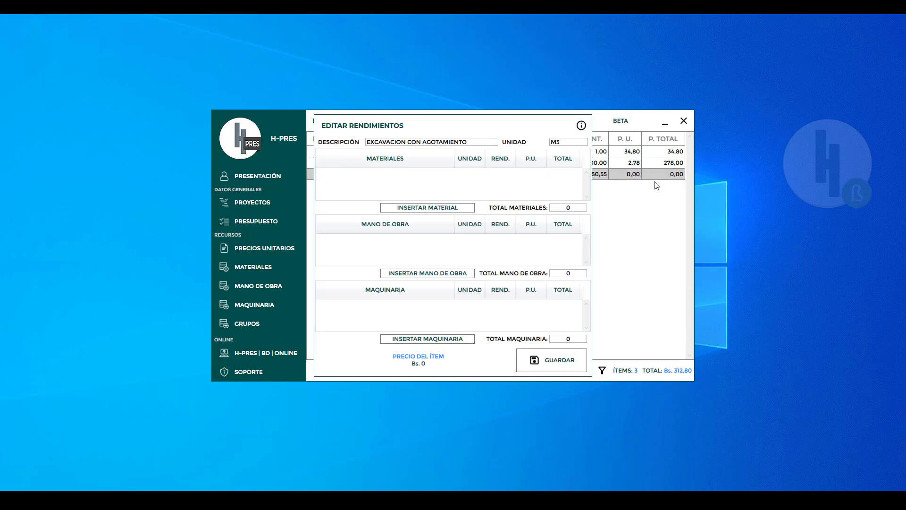
click(430, 274)
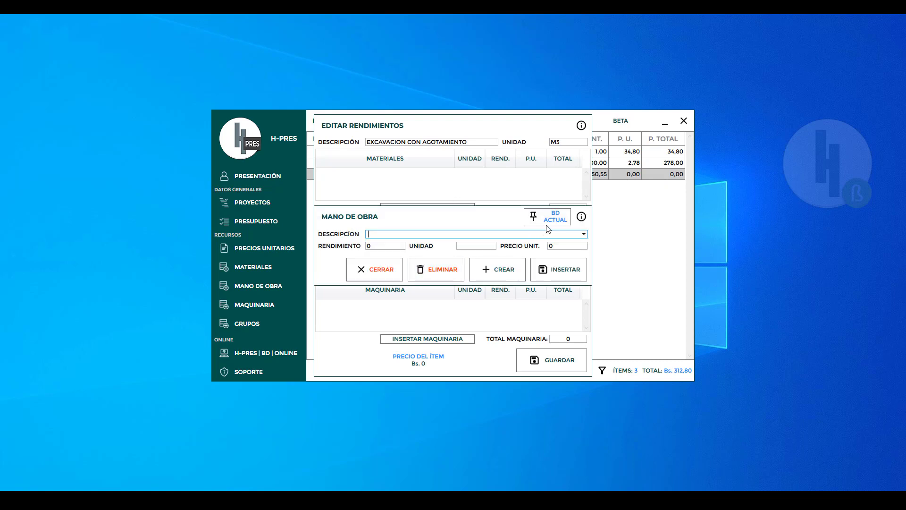
text(AL)
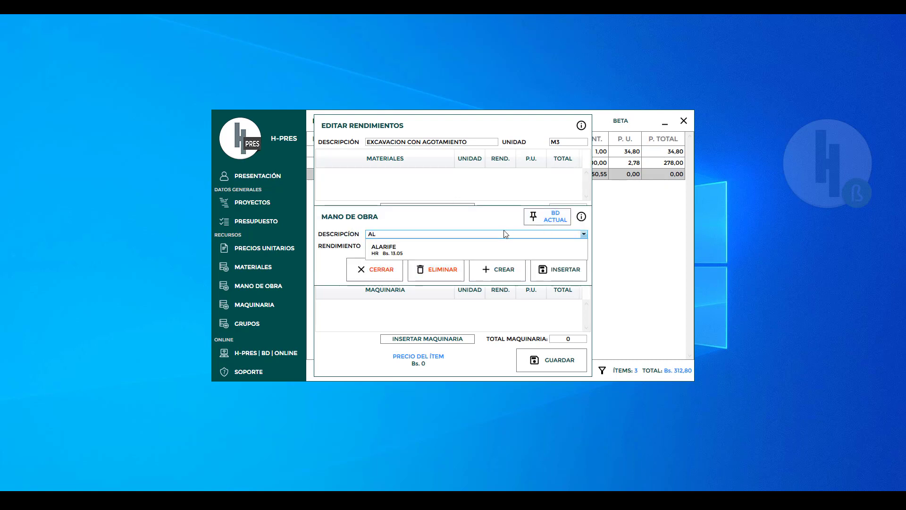
key(BackSpace)
key(BackSpace)
click(557, 218)
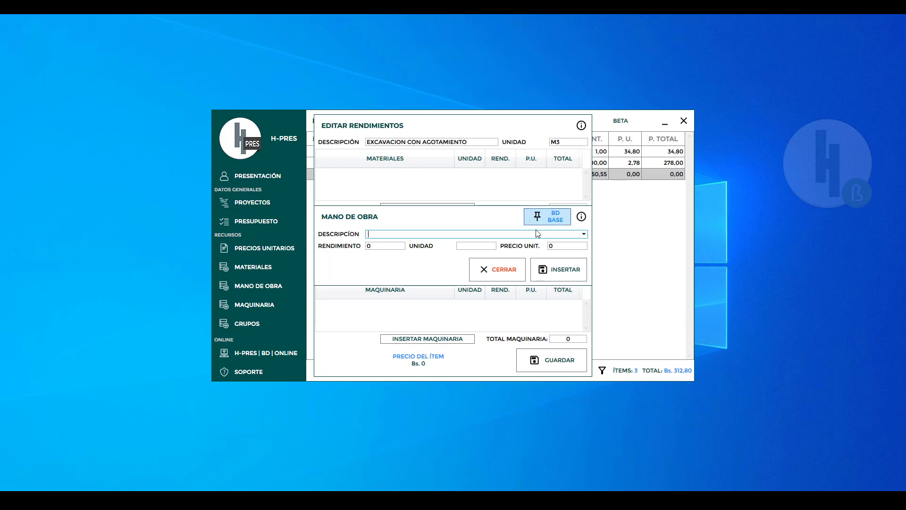
Step: Choose ALBAÑIL as the labour, set its yield to 0.50 and insert it into EXCAVACION CON AGOTAMIENTO
text(ALBAÑIL)
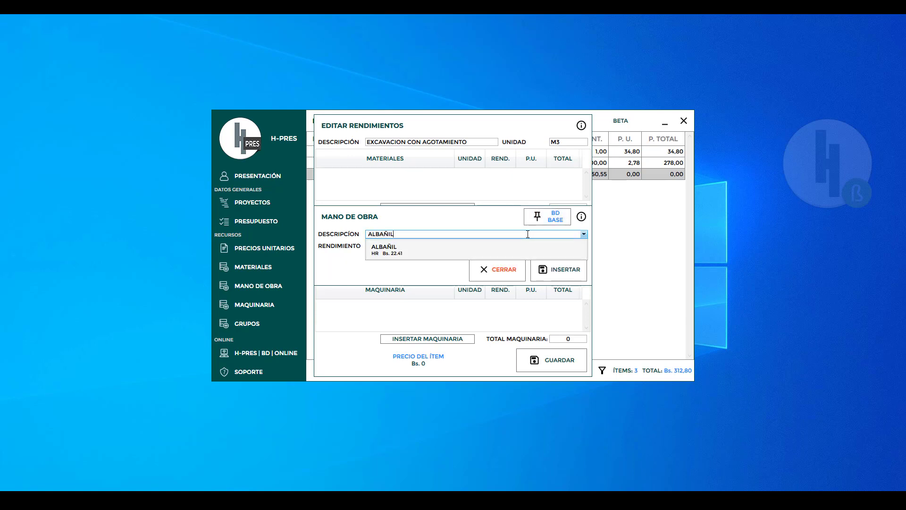
key(Return)
key(Tab)
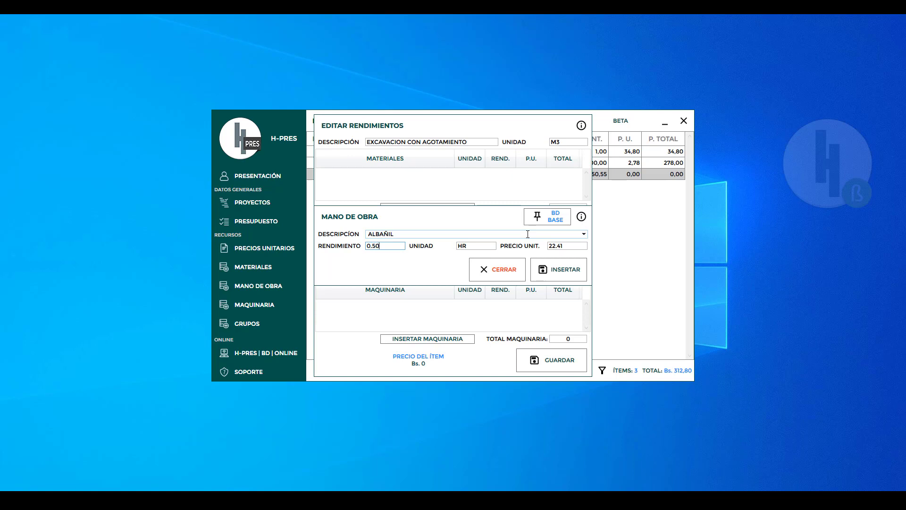
text(.50)
key(Tab)
key(Tab)
key(Tab)
key(Tab)
key(Return)
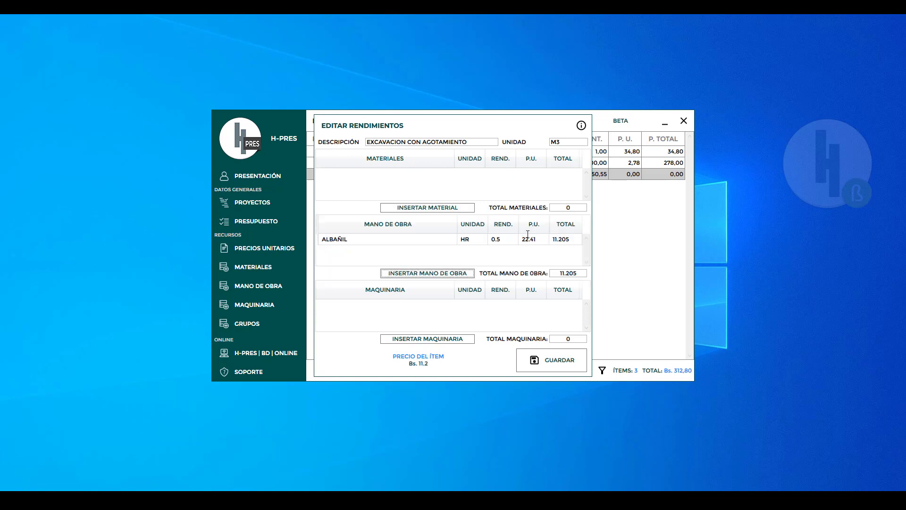
Step: Insert the labour AYUDANTE ALBAÑIL with a yield of 4.5 into EXCAVACION CON AGOTAMIENTO
click(462, 274)
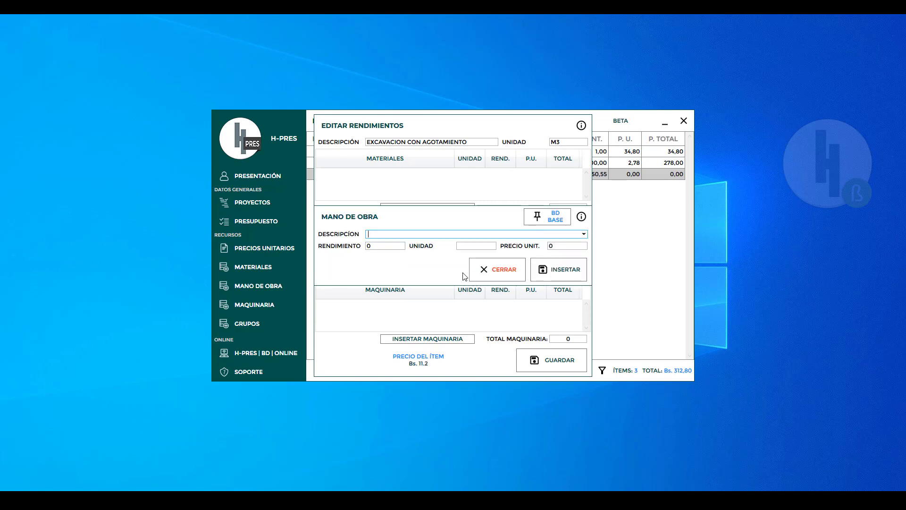
text(AYU)
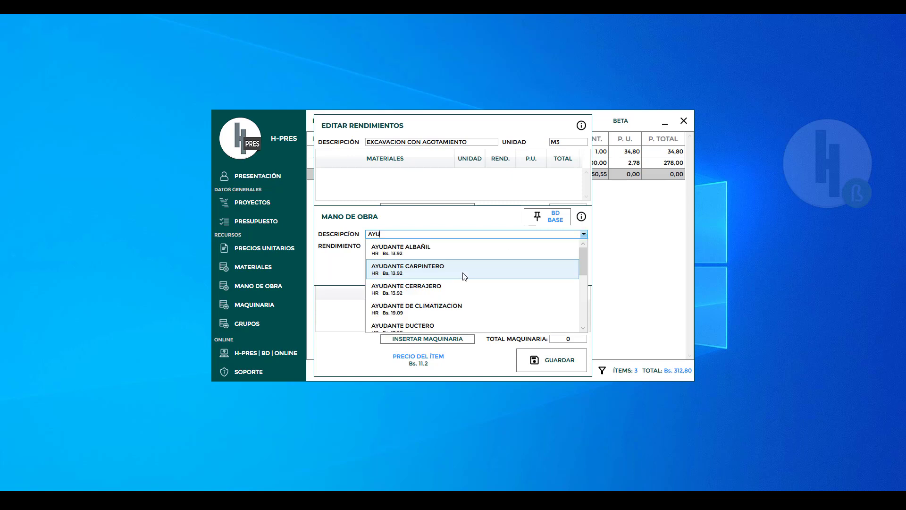
key(Down)
key(Return)
key(Tab)
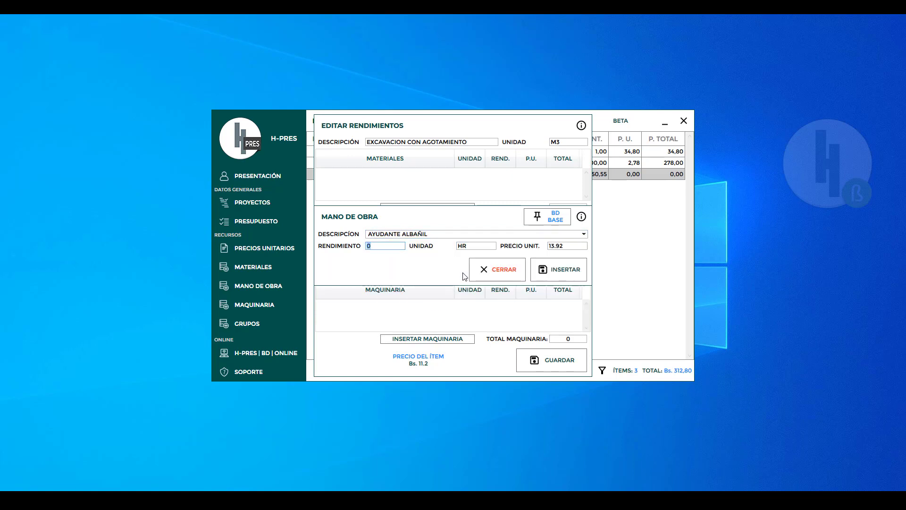
text(4.5)
key(Tab)
key(Tab)
key(Tab)
key(Tab)
key(Return)
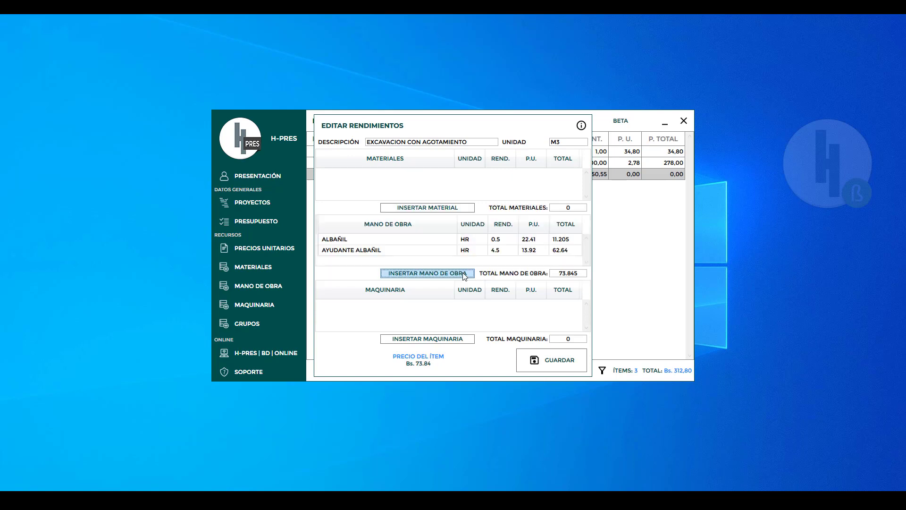
Step: Insert the machinery BOMBA DE AGUA 3 HP with a yield of 0.30 and save the yields of EXCAVACION CON AGOTAMIENTO
click(466, 341)
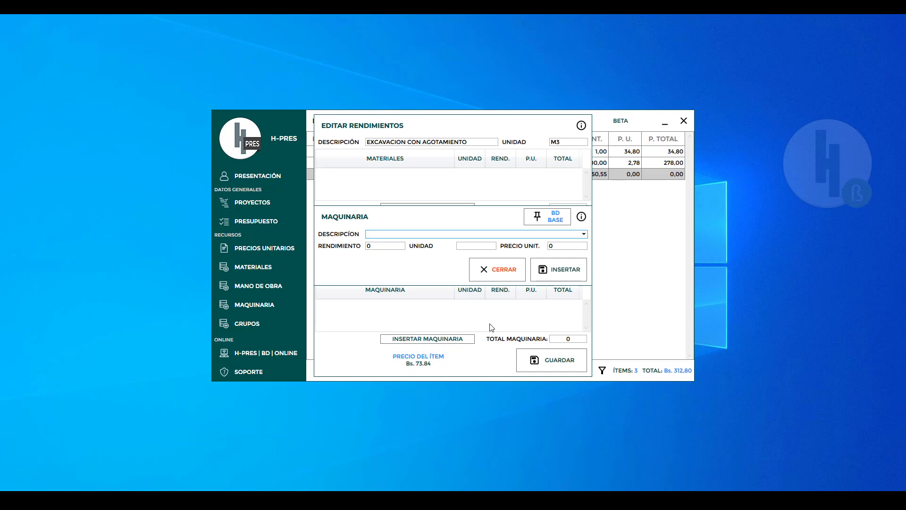
text(BOMBA)
key(Down)
key(Return)
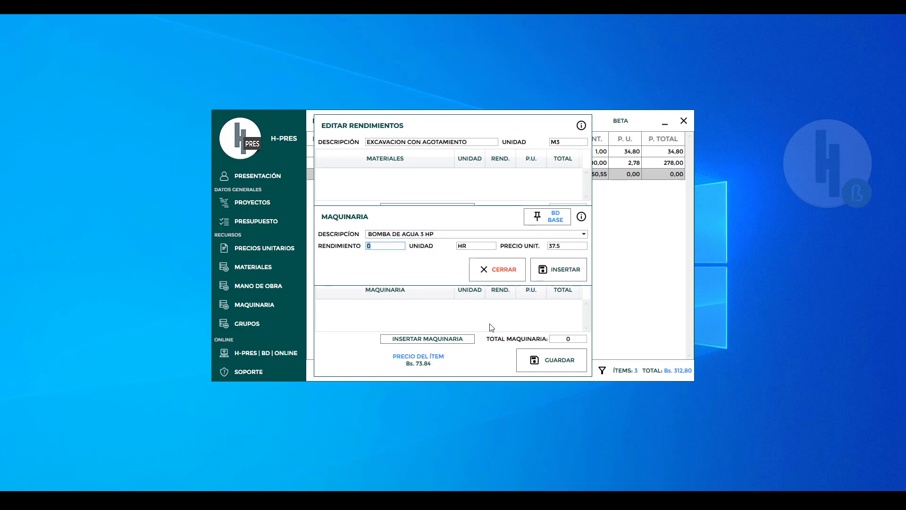
text(0.30)
key(Tab)
key(Tab)
key(Tab)
key(Tab)
key(Return)
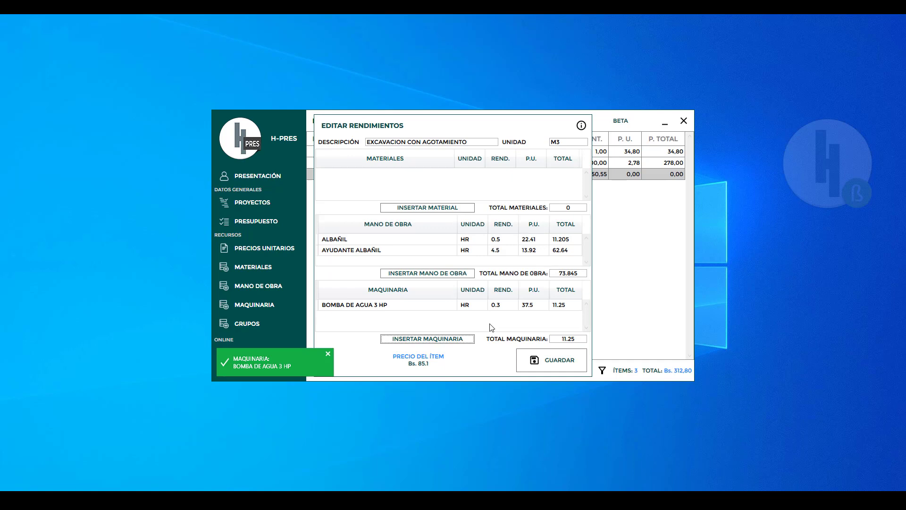
click(576, 363)
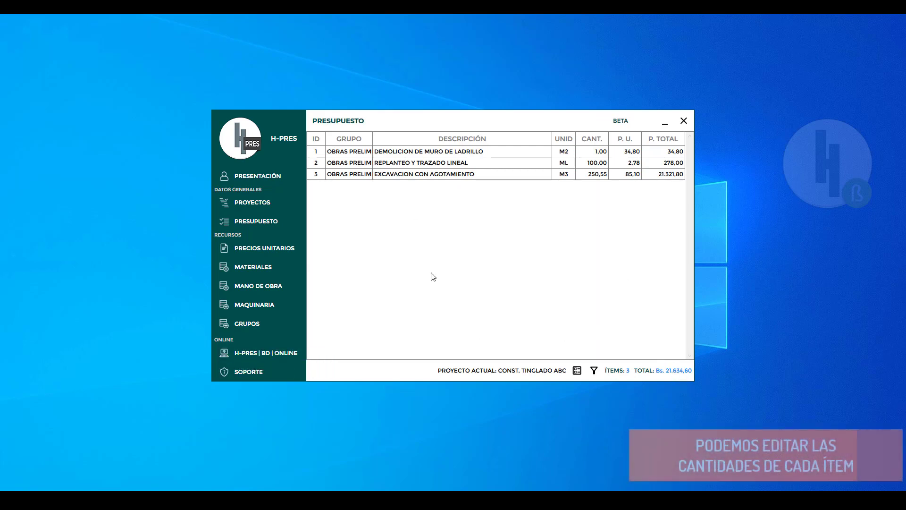
Step: Set the quantity of the DEMOLICION DE MURO DE LADRILLO item to 65.50 and apply the edit
click(597, 152)
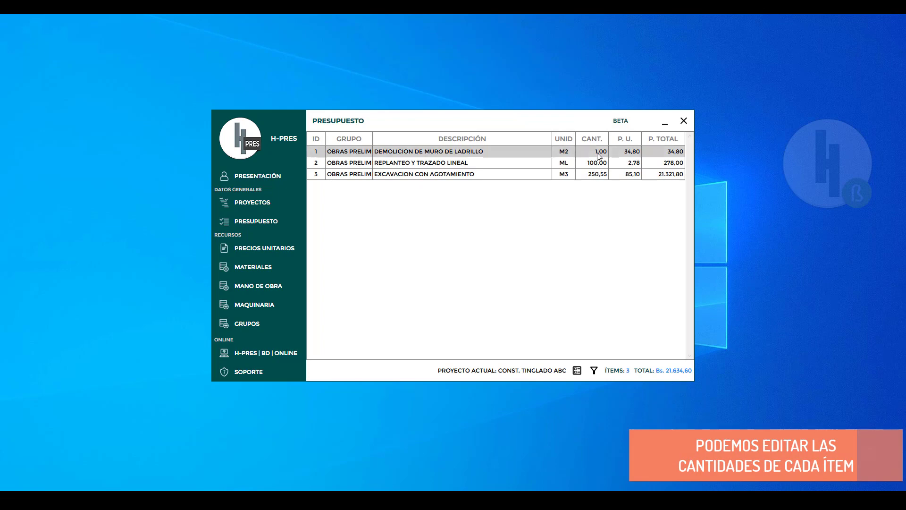
right_click(596, 152)
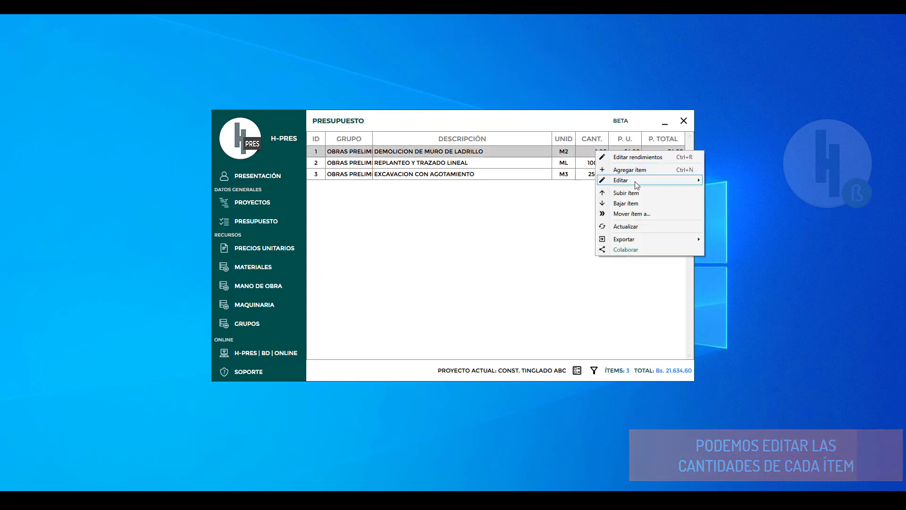
mouse_move(682, 181)
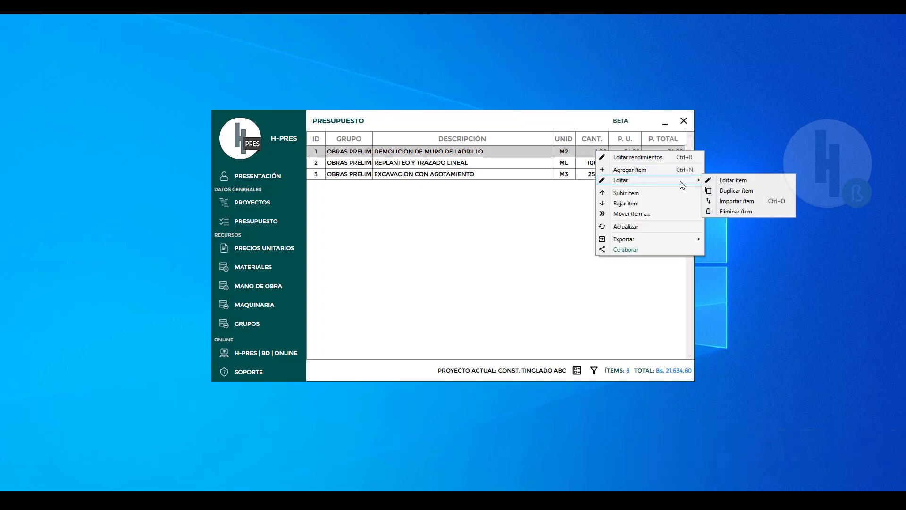
click(740, 185)
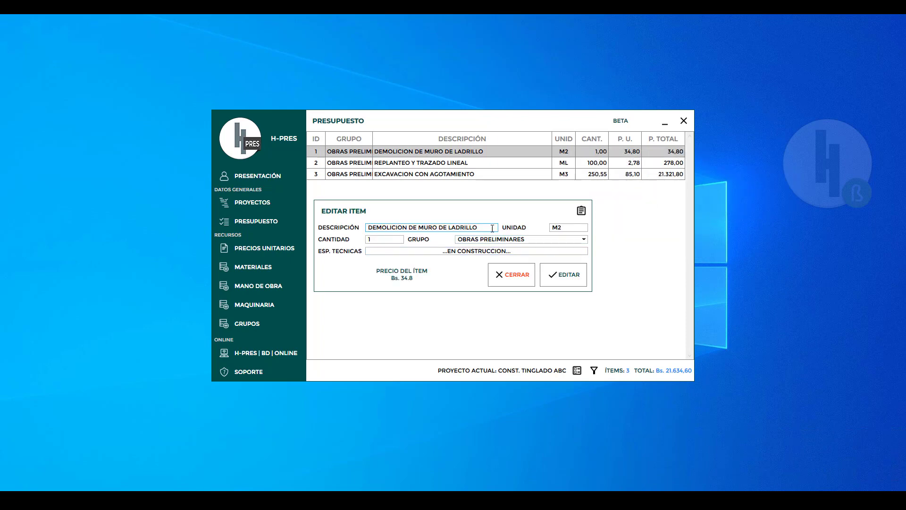
click(395, 238)
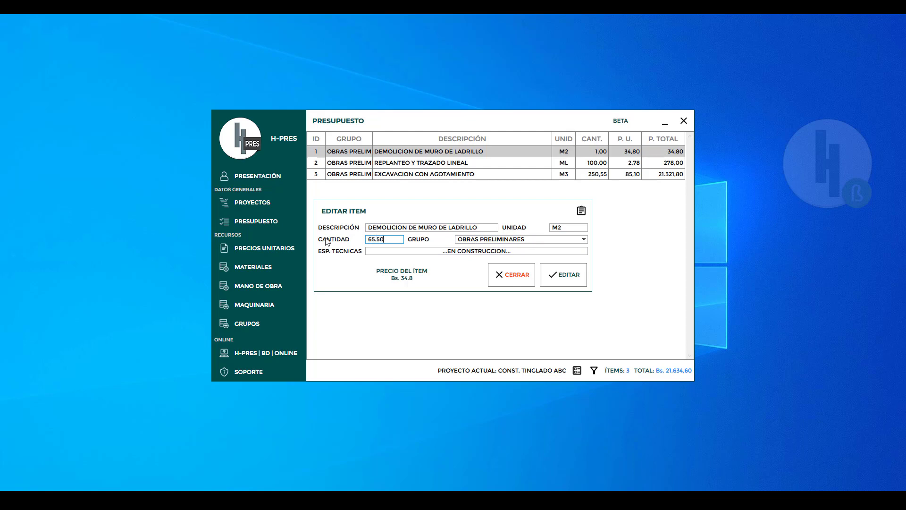
click(565, 273)
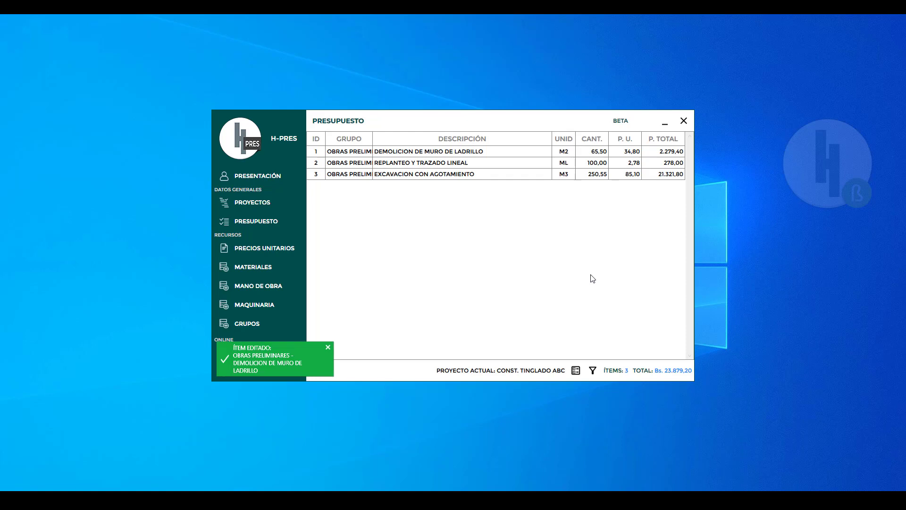
Step: Set the quantity of the REPLANTEO Y TRAZADO LINEAL item to 105.65 and apply the edit
click(601, 165)
right_click(602, 165)
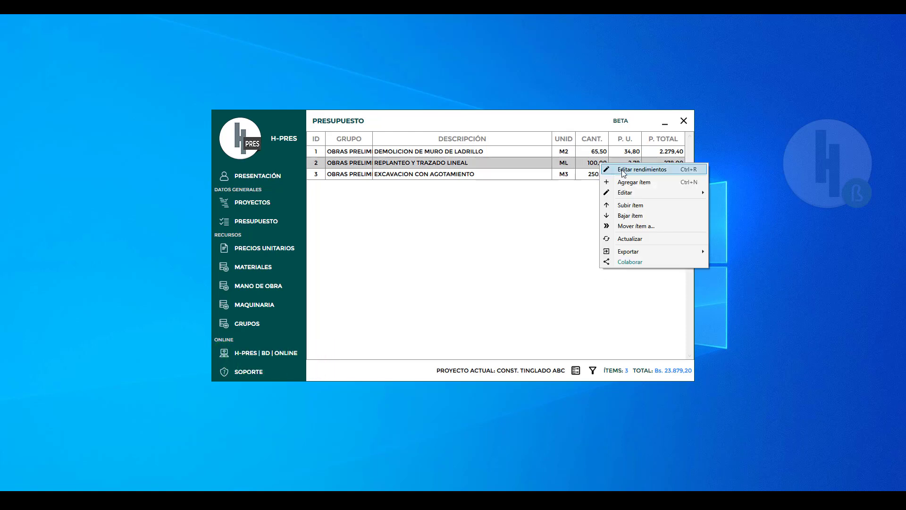
mouse_move(670, 192)
click(748, 192)
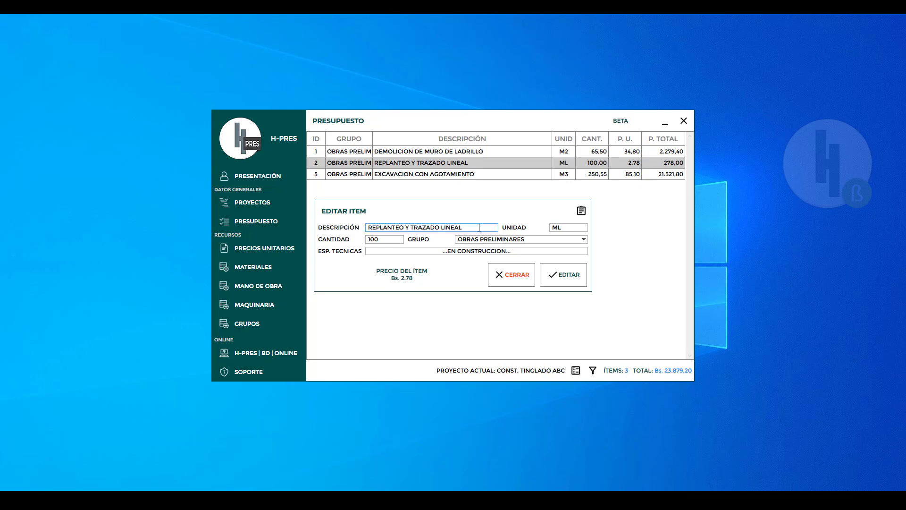
double_click(374, 239)
text(1)
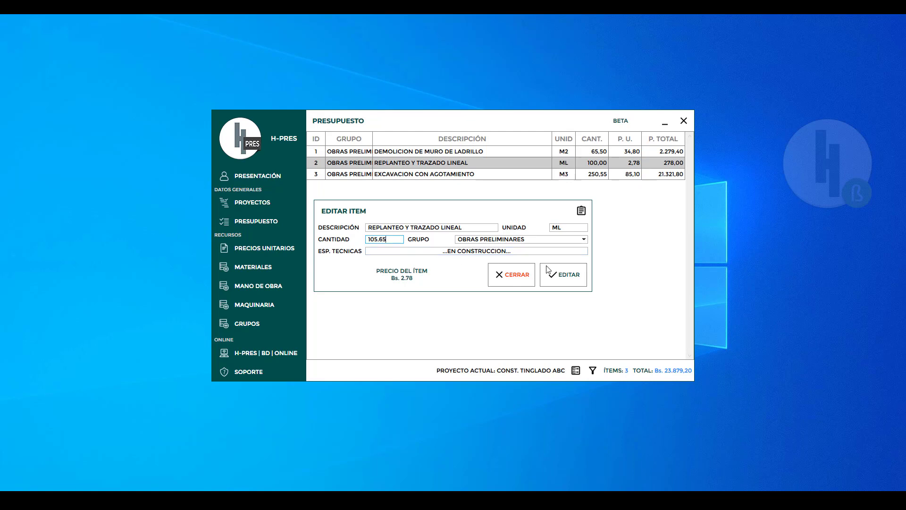
click(561, 276)
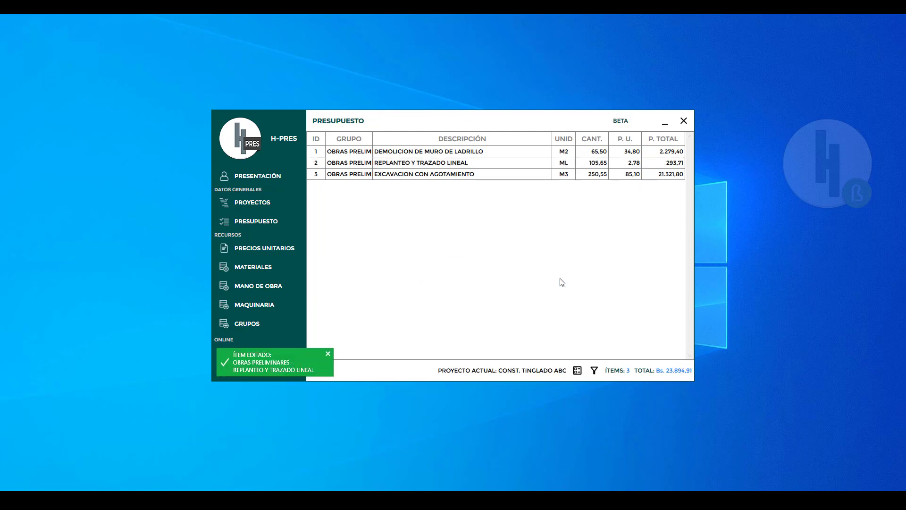
Step: Export the CONST. TINGLADO ABC budget to Excel as Presupuesto and open the created file
right_click(522, 176)
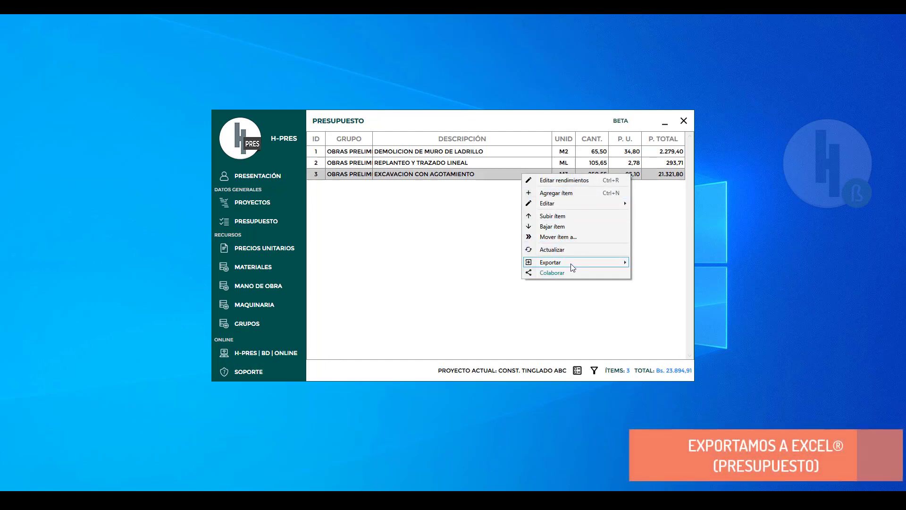
mouse_move(571, 264)
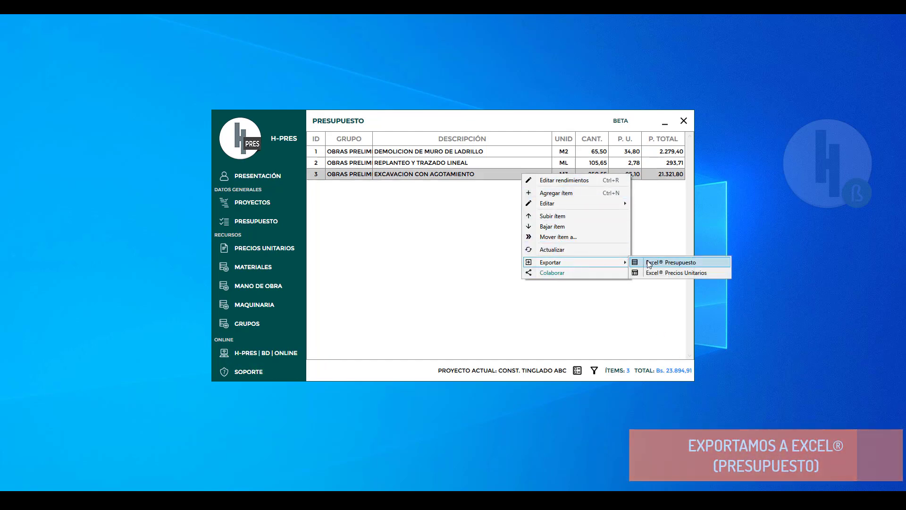
click(693, 263)
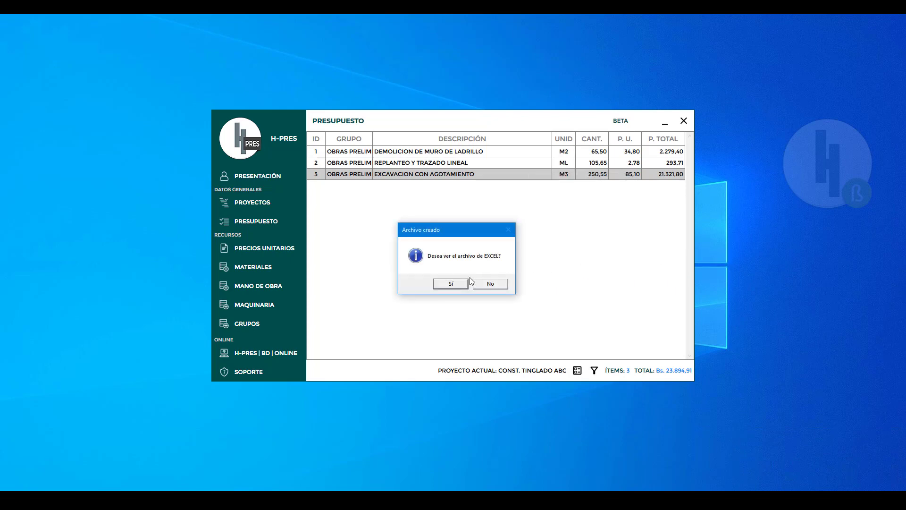
click(458, 283)
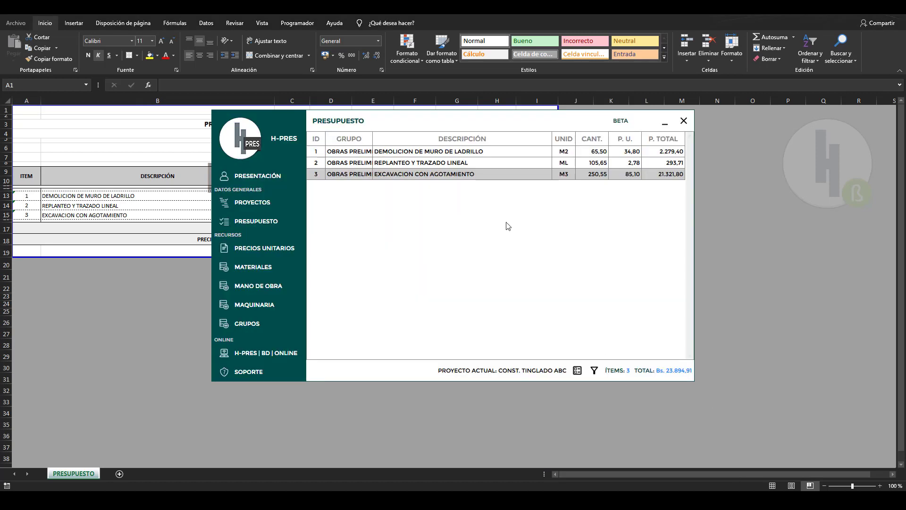
Step: Export the project's unit prices to Excel as Precios Unitarios and open the created file
right_click(474, 174)
mouse_move(548, 263)
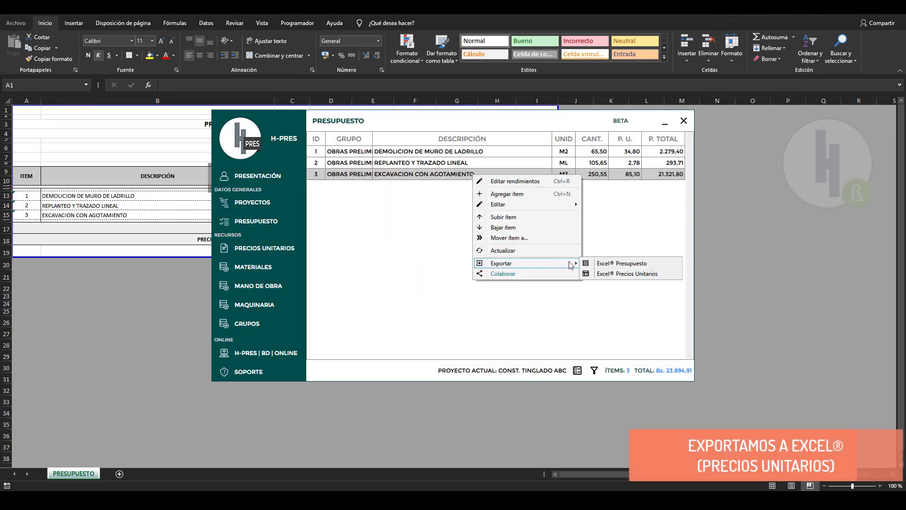
click(593, 275)
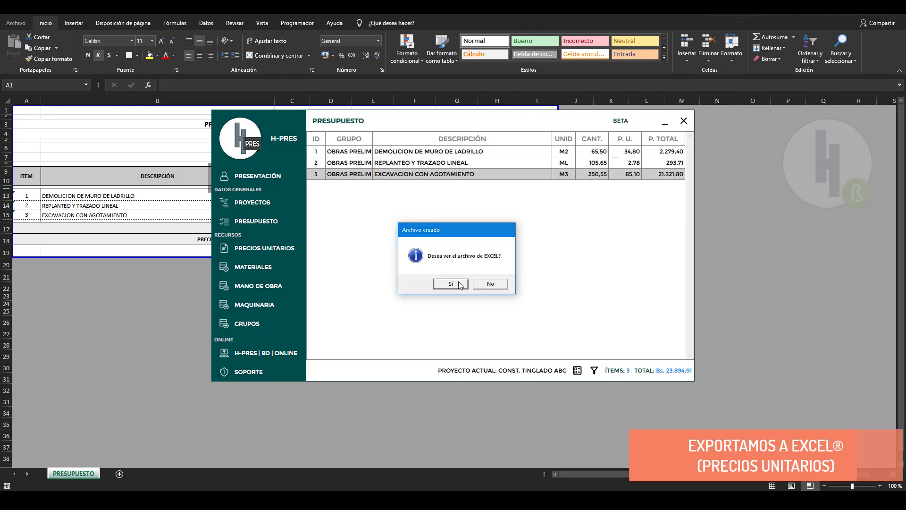
click(462, 283)
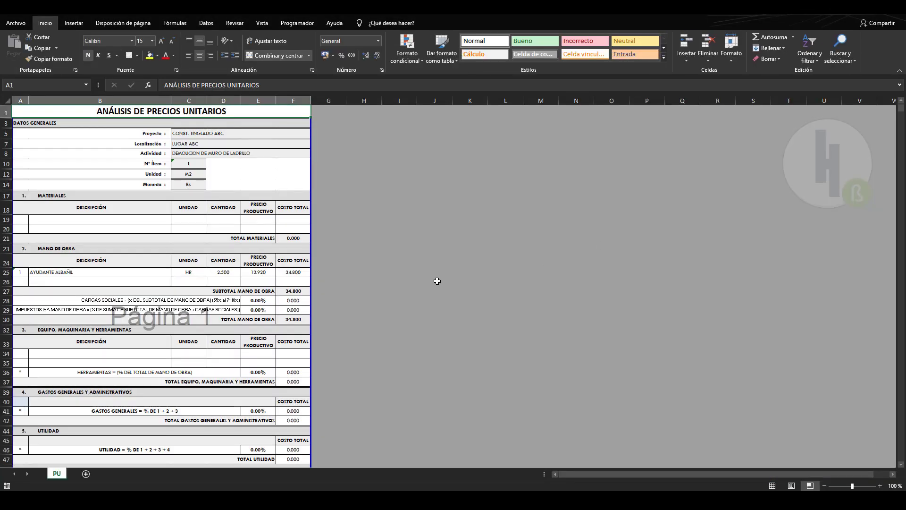
Step: Review the budget sheet alongside the DEMOLICION DE MURO DE LADRILLO analysis, down to its adopted unit price
click(353, 239)
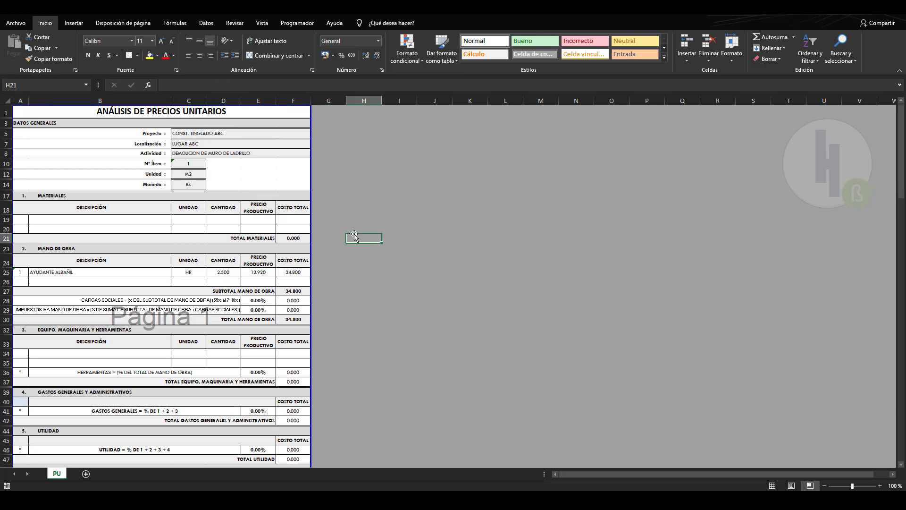
scroll(356, 206, down, 1)
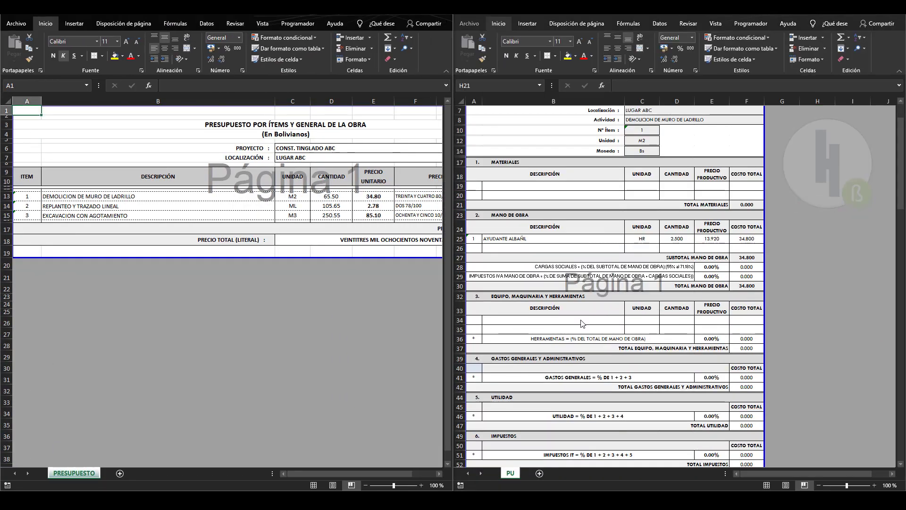
mouse_move(325, 472)
mouse_down()
mouse_move(366, 476)
mouse_move(330, 476)
mouse_up()
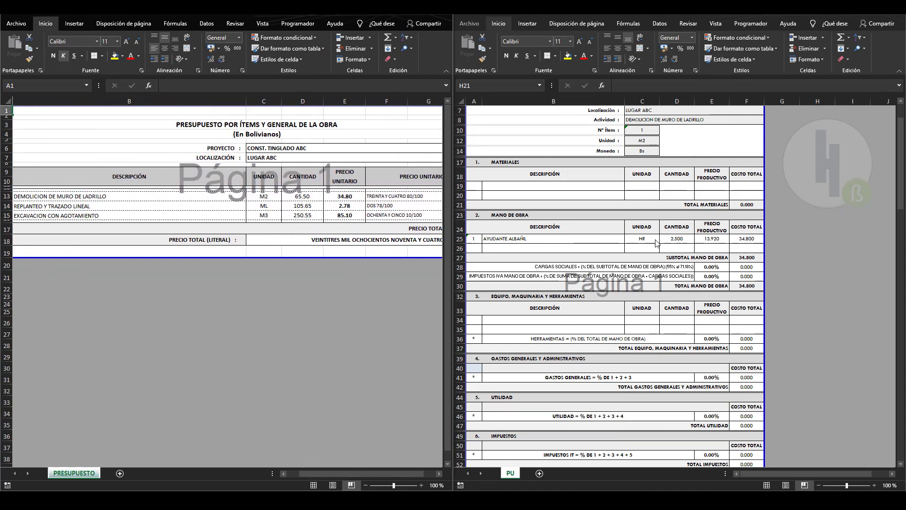
scroll(722, 246, up, 2)
scroll(736, 203, down, 5)
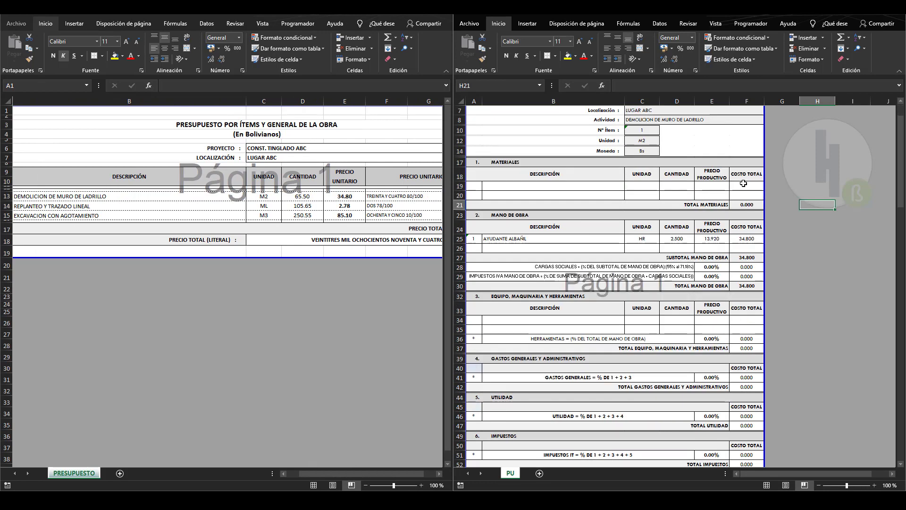
scroll(743, 185, down, 2)
click(751, 380)
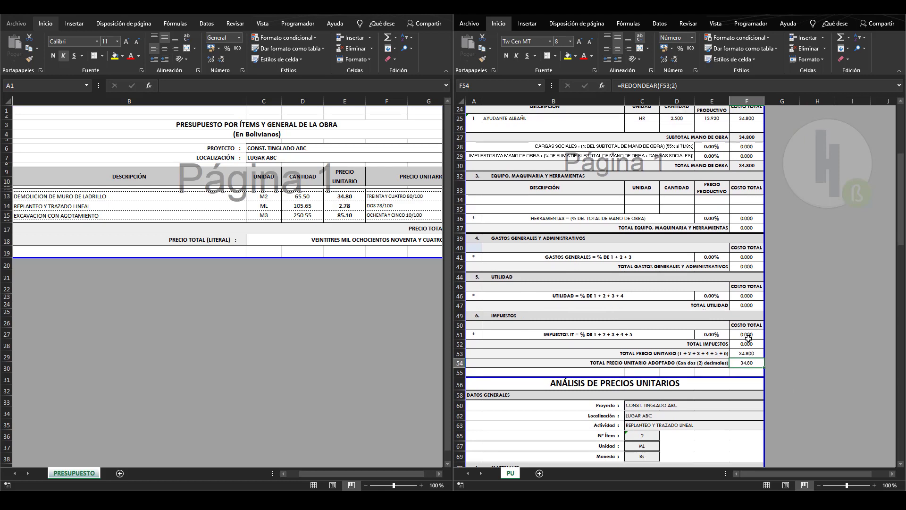
Step: Review the REPLANTEO Y TRAZADO LINEAL price analysis, checking its tax total and adopted unit price formulas
scroll(750, 338, down, 1)
scroll(752, 301, down, 6)
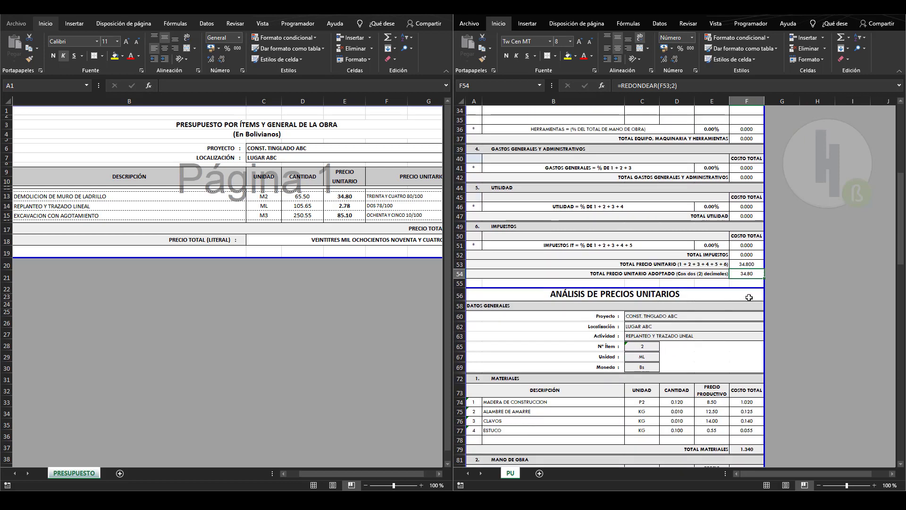
scroll(752, 301, down, 12)
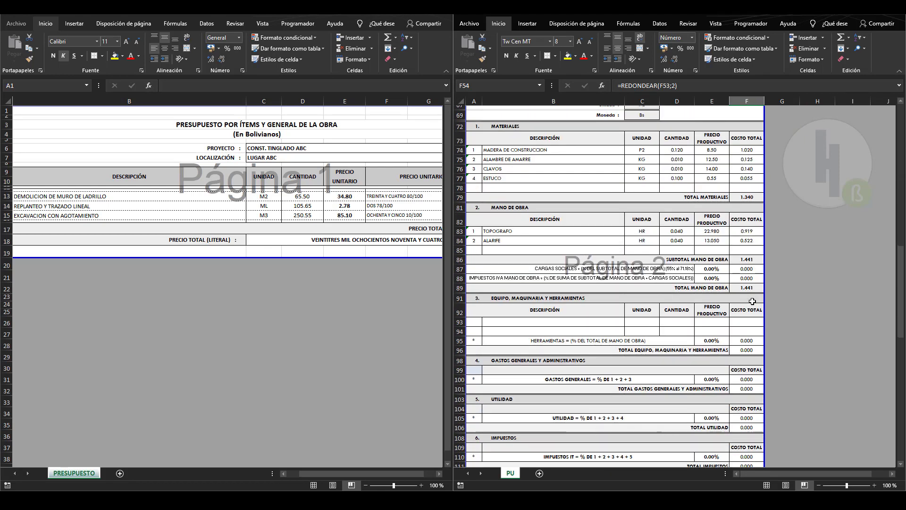
click(745, 379)
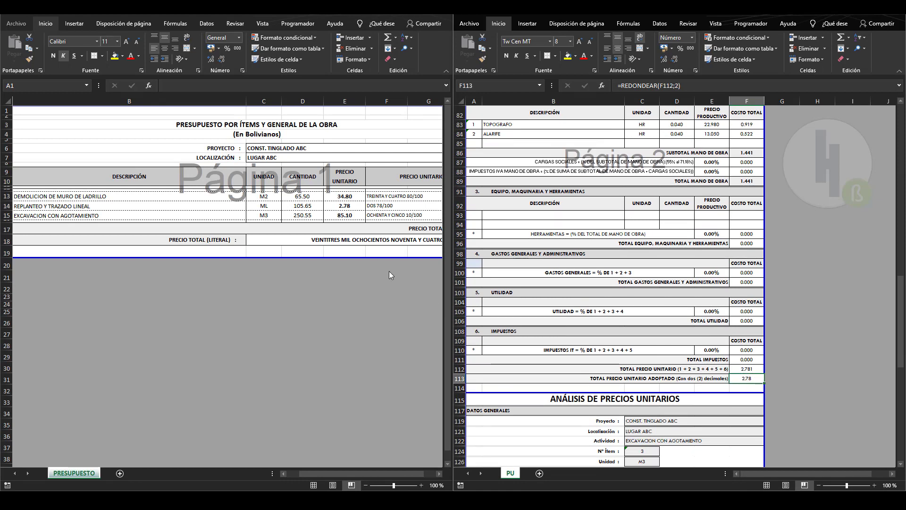
click(746, 360)
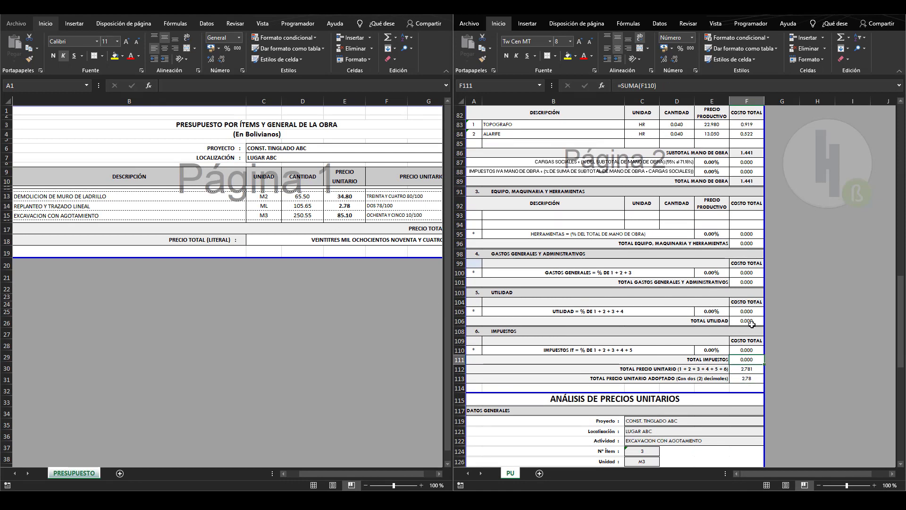
scroll(752, 340, down, 3)
click(746, 297)
Step: Check the total and adopted unit price formulas of EXCAVACION CON AGOTAMIENTO, and close both exported workbooks
scroll(751, 314, down, 5)
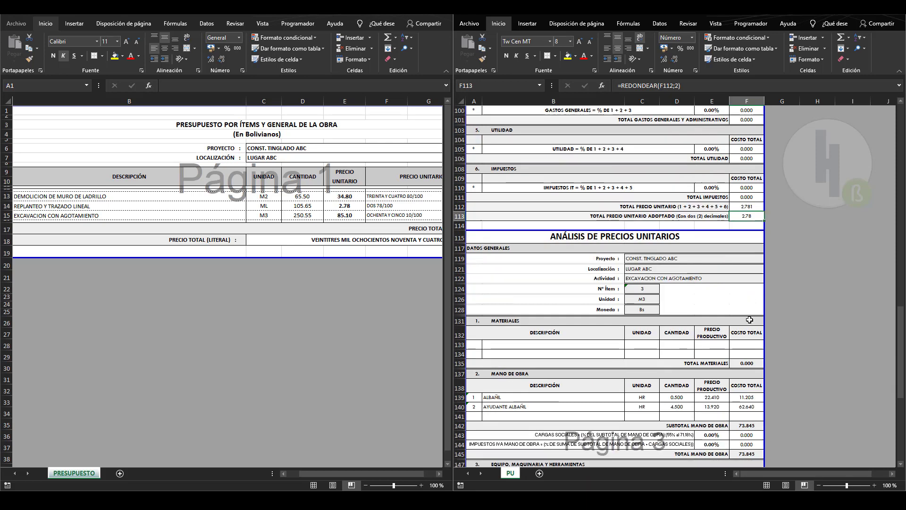
scroll(749, 320, down, 7)
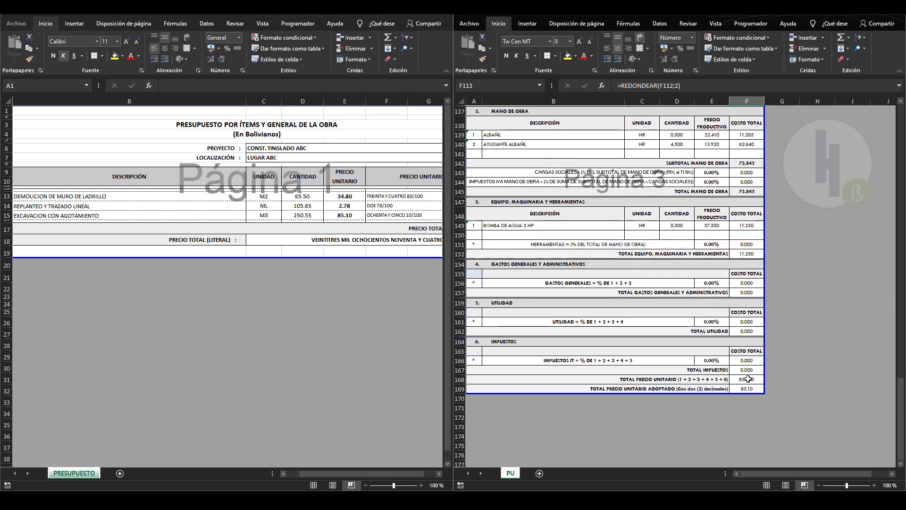
click(750, 389)
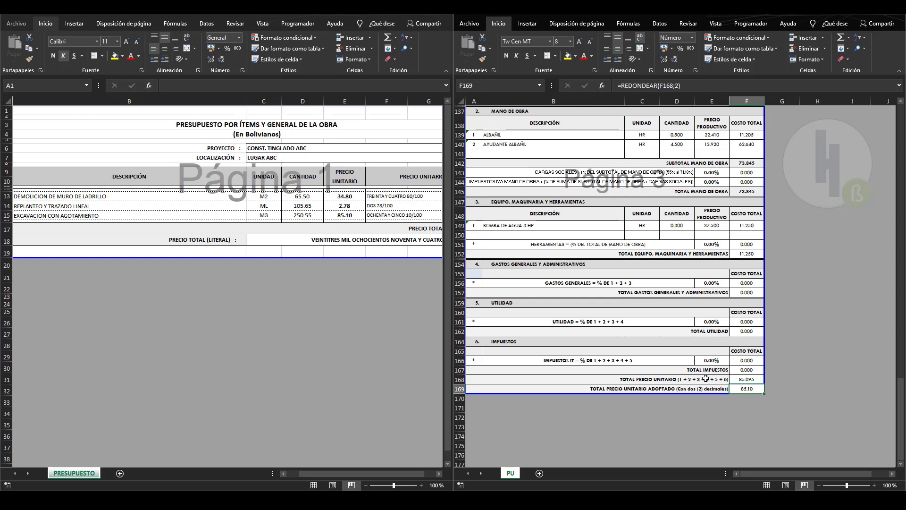
click(753, 379)
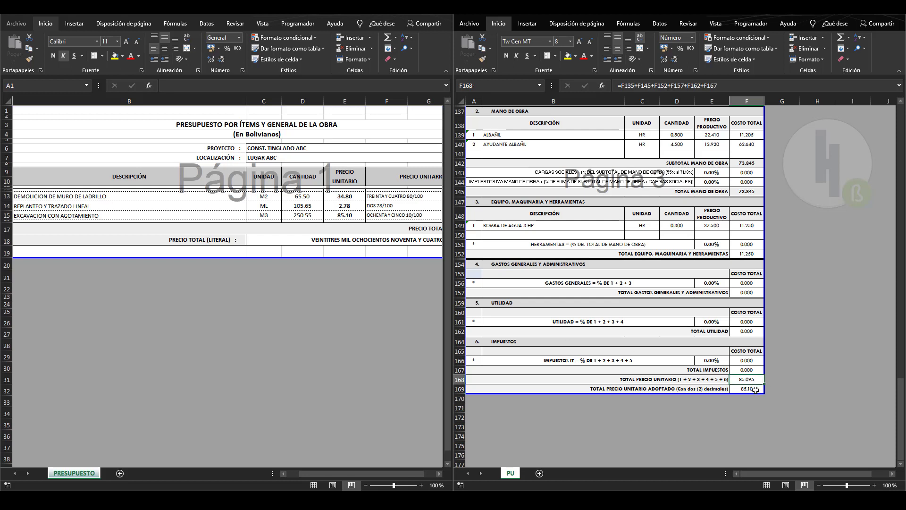
click(755, 389)
scroll(753, 359, up, 4)
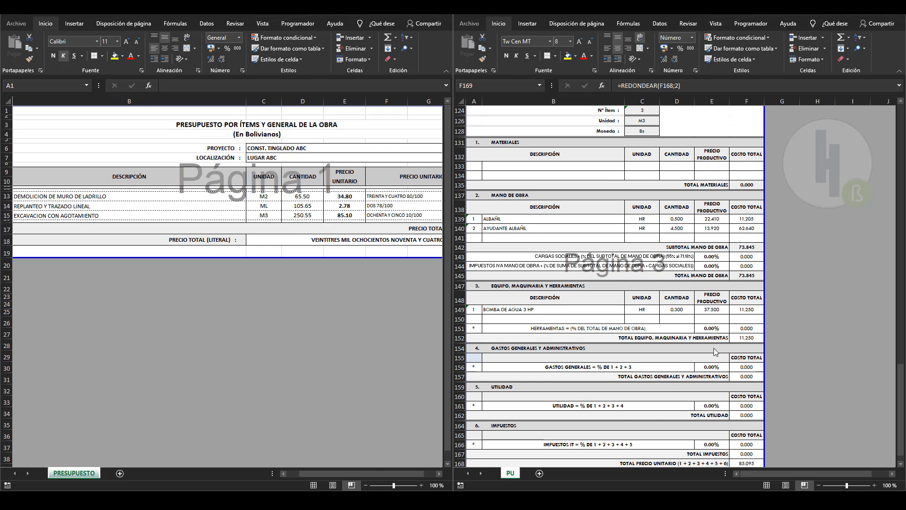
click(895, 15)
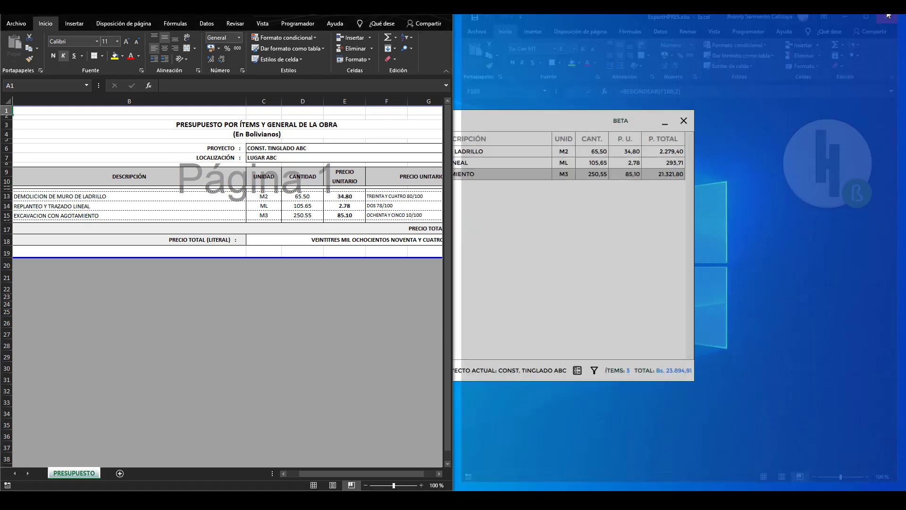
click(439, 15)
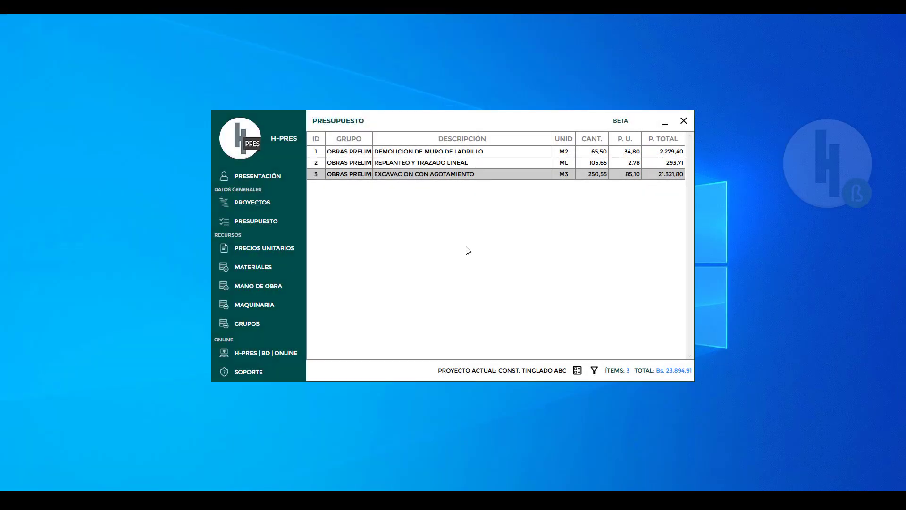
Step: View the yields of DEMOLICION DE MURO DE LADRILLO in the local unit price database and close the item
click(250, 248)
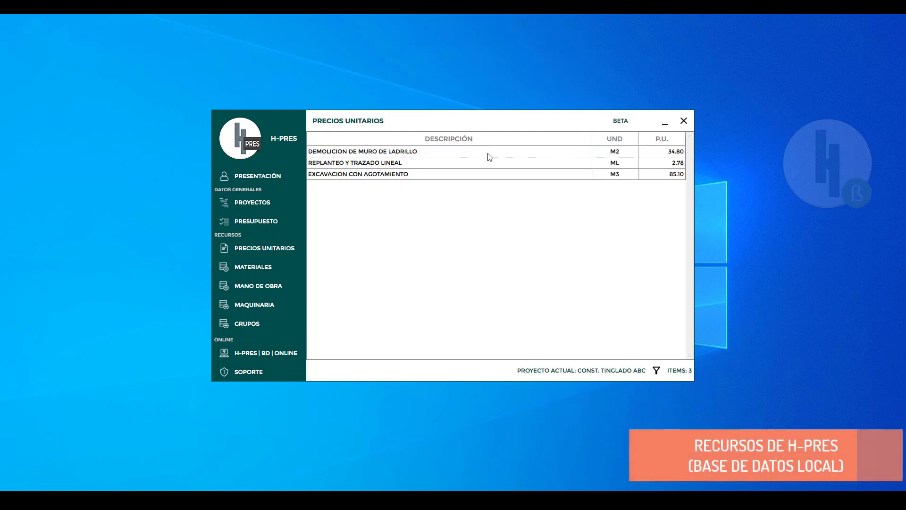
right_click(438, 156)
click(467, 163)
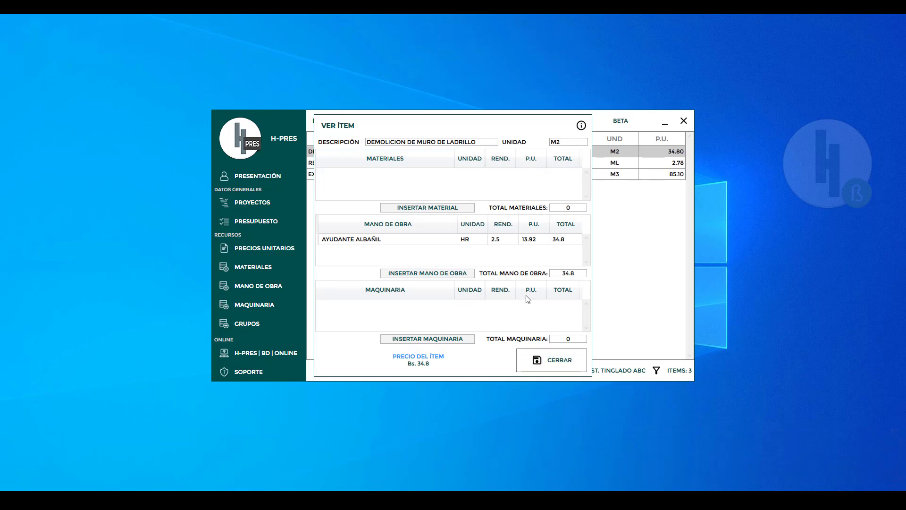
click(543, 360)
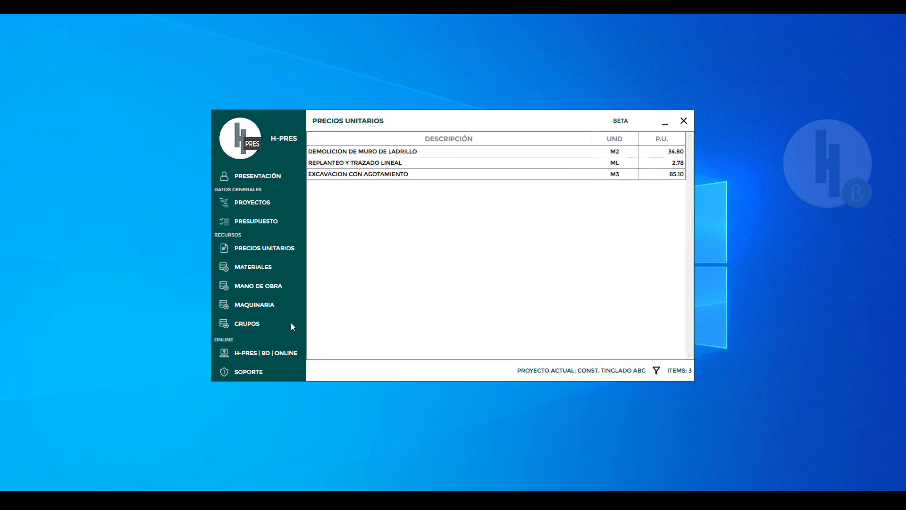
Step: Review the local materials list and the options available for the ESTUCO material
click(259, 267)
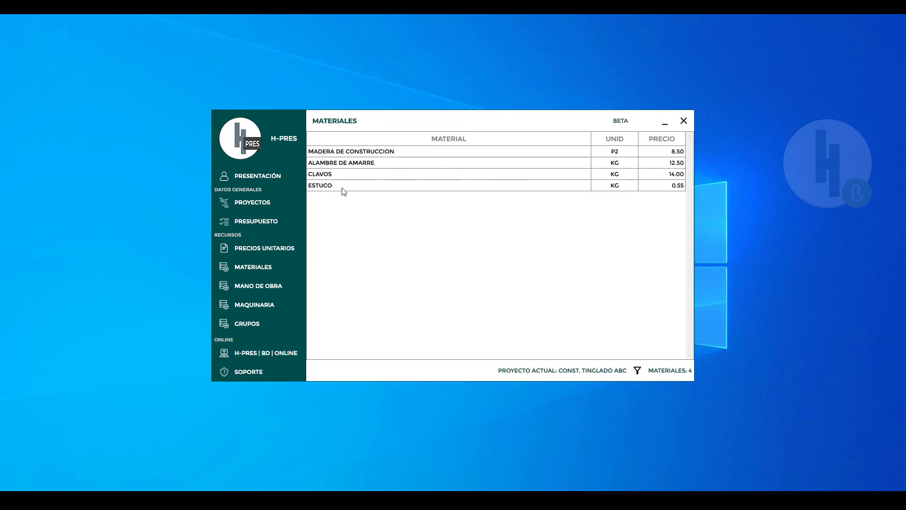
click(358, 188)
right_click(382, 190)
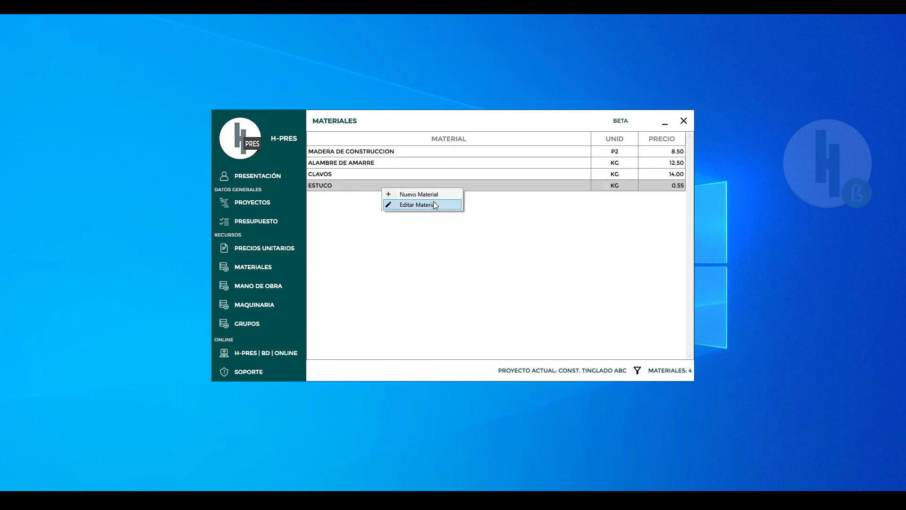
click(379, 258)
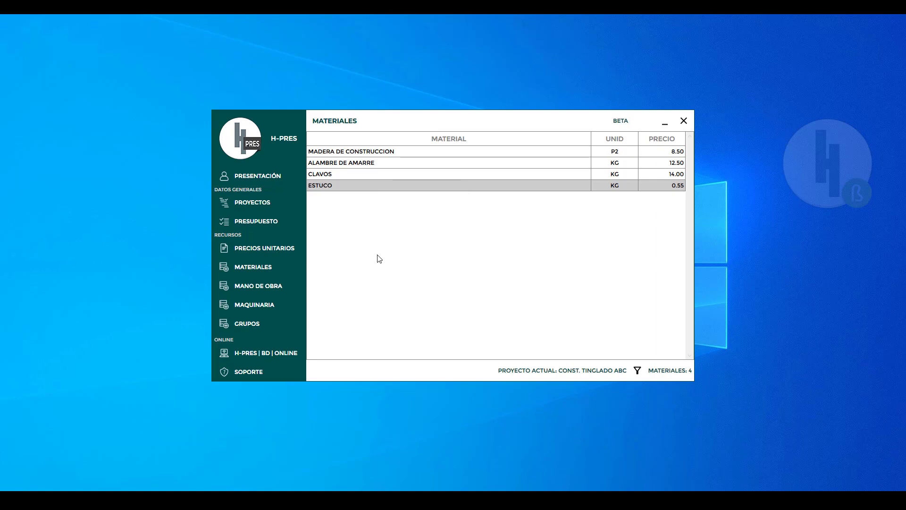
Step: Review the local labour, machinery and group lists, including the options for the OBRAS PRELIMINARES group
click(267, 284)
click(259, 307)
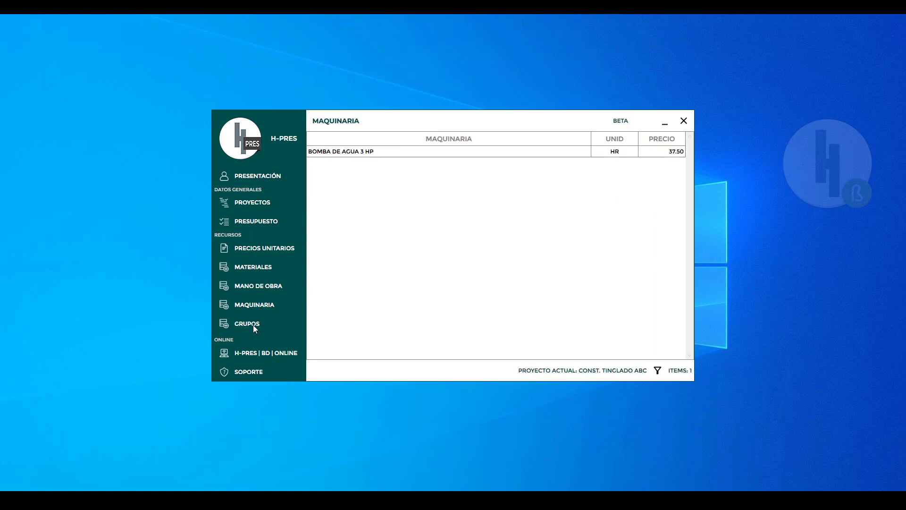
click(254, 326)
click(418, 153)
right_click(419, 154)
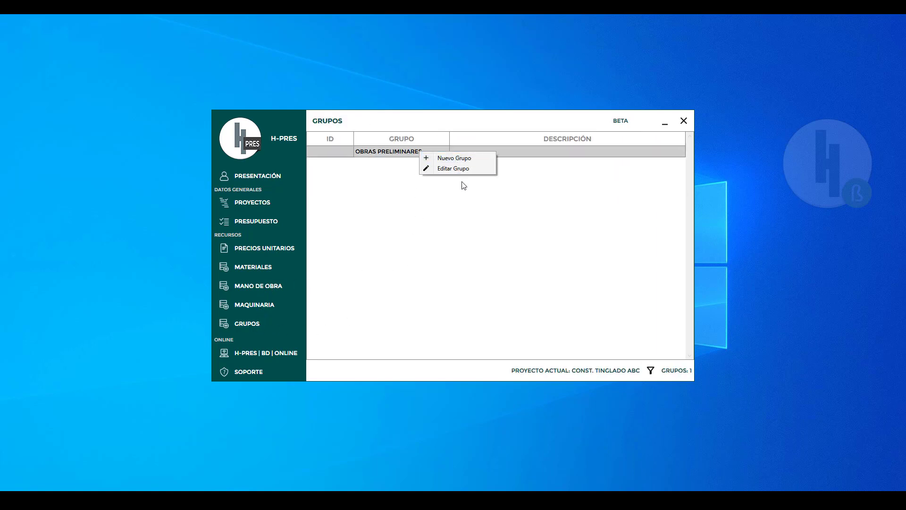
click(467, 228)
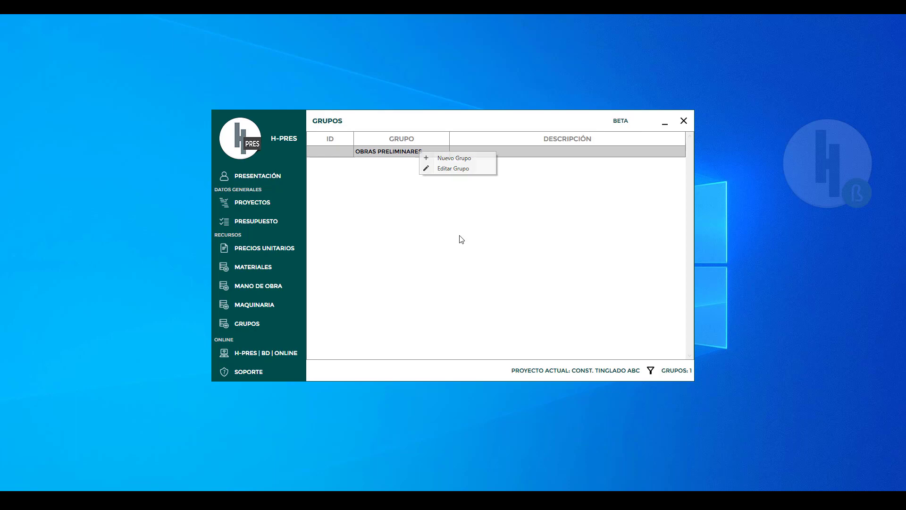
Step: Review the Global, Single, Community, Beta and Booster licence options in the support section
click(253, 373)
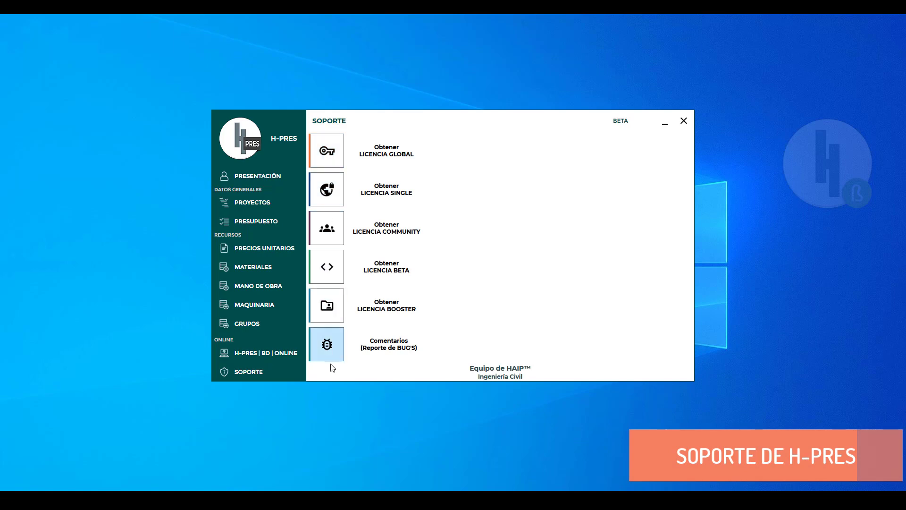
click(327, 159)
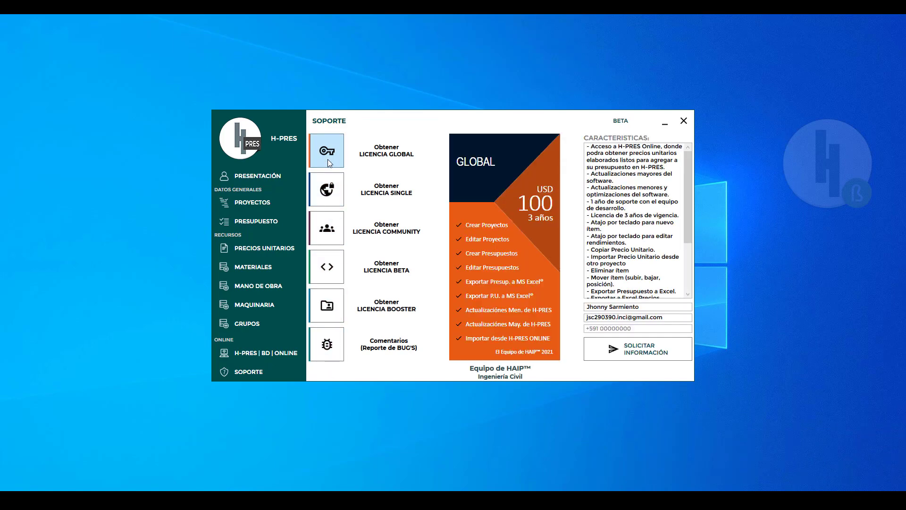
click(329, 197)
click(332, 228)
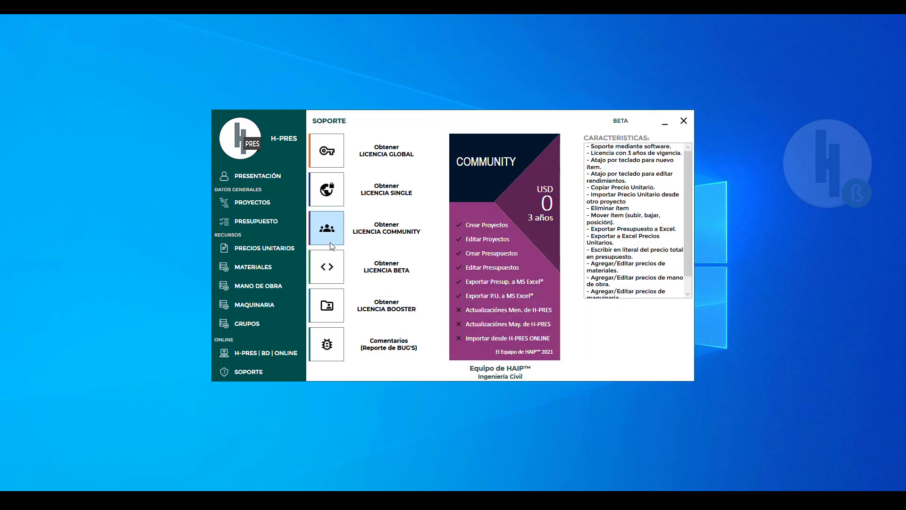
click(328, 267)
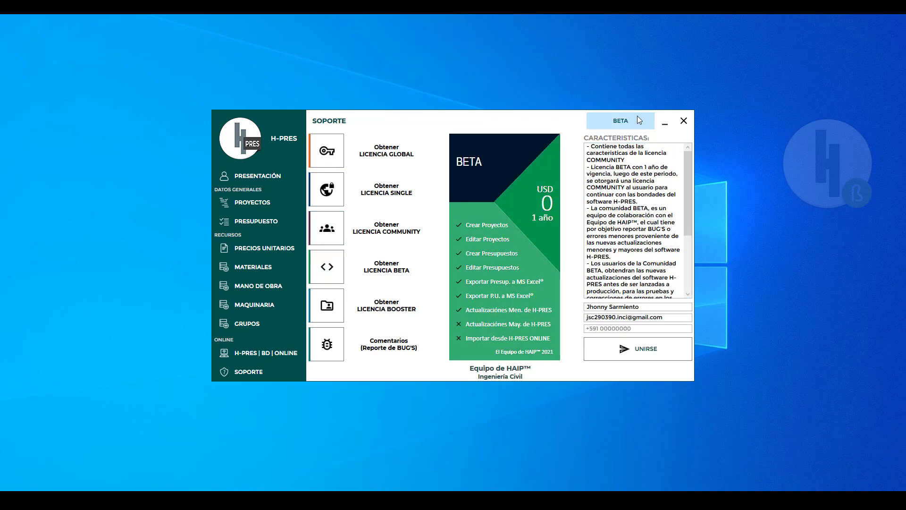
click(329, 311)
Step: View the comments and bug report form, close it unsent and return to the presentation page
click(328, 347)
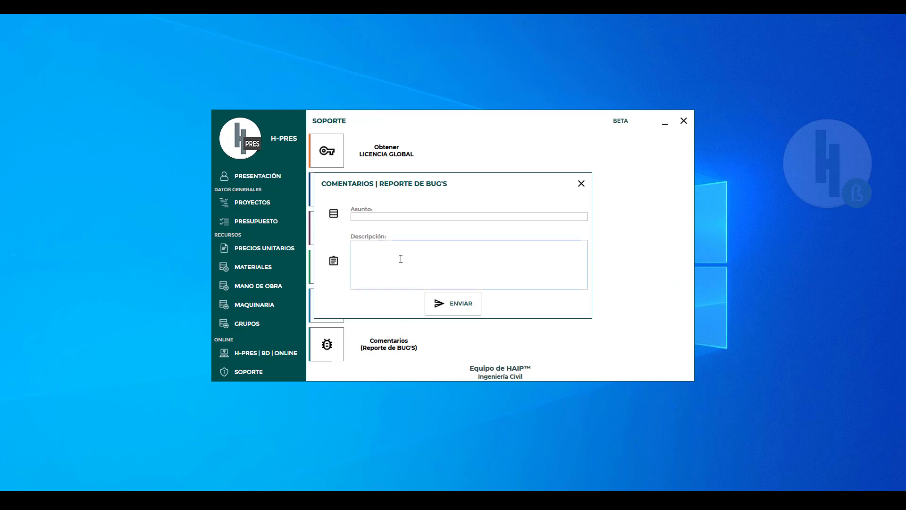
click(581, 184)
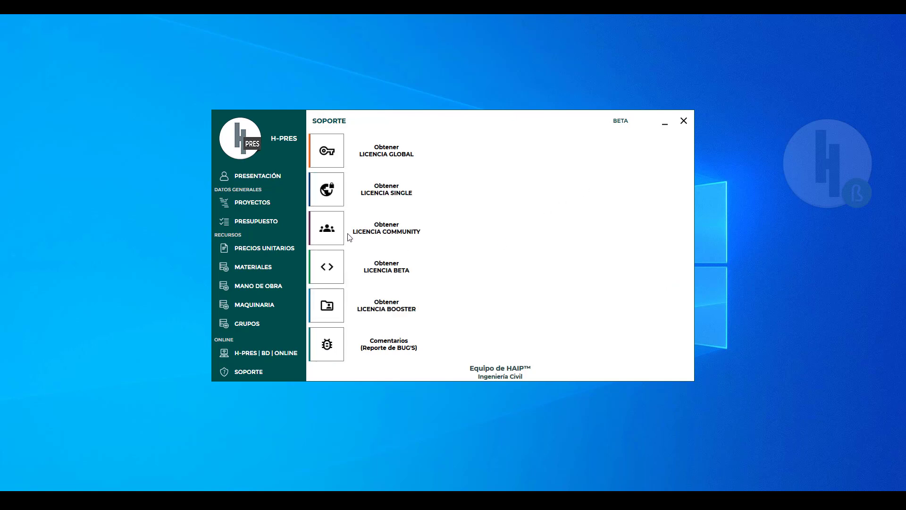
click(270, 176)
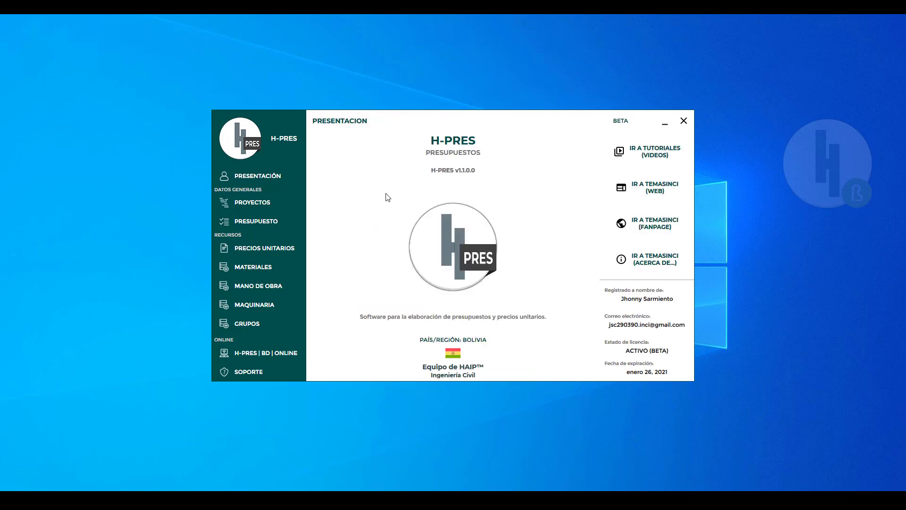